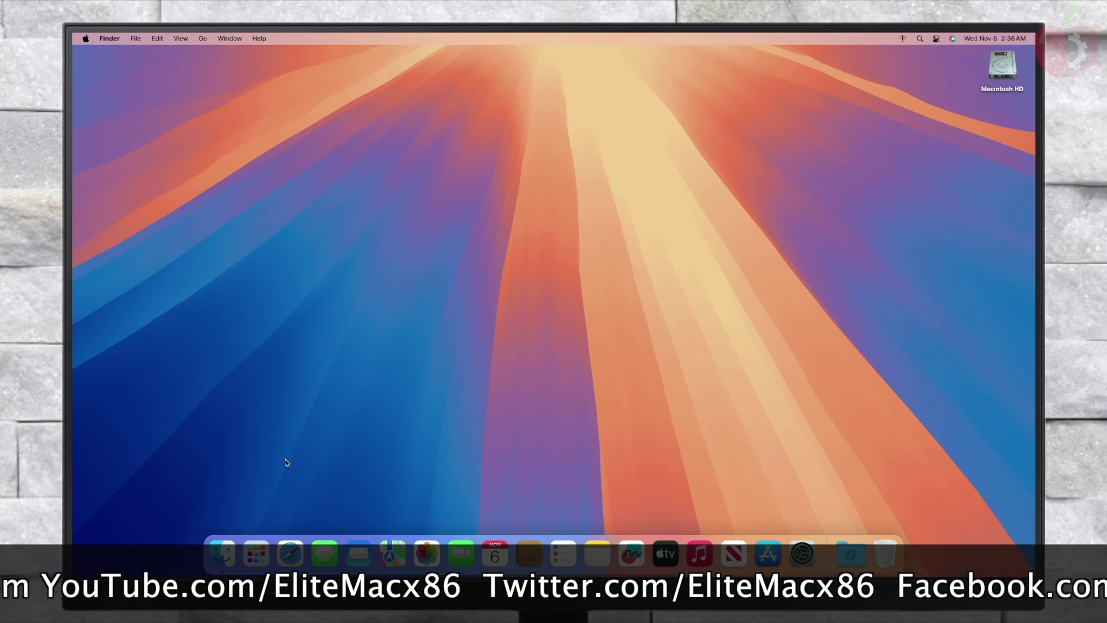
# Launch Disk Utility from Launchpad's Other folder.
pyautogui.click(259, 545)
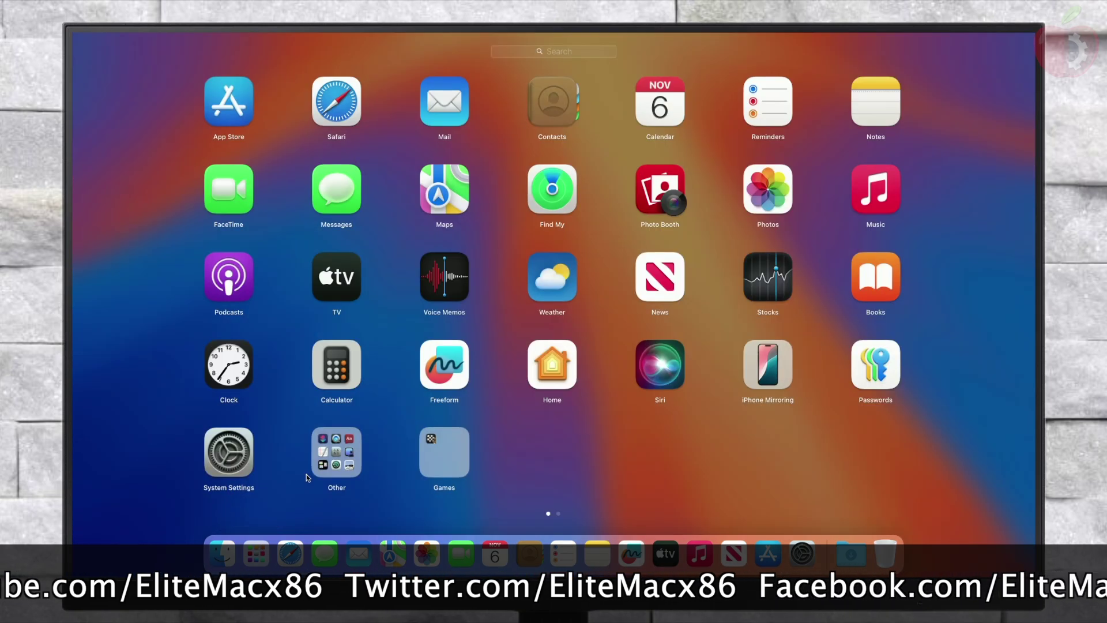
pyautogui.click(324, 462)
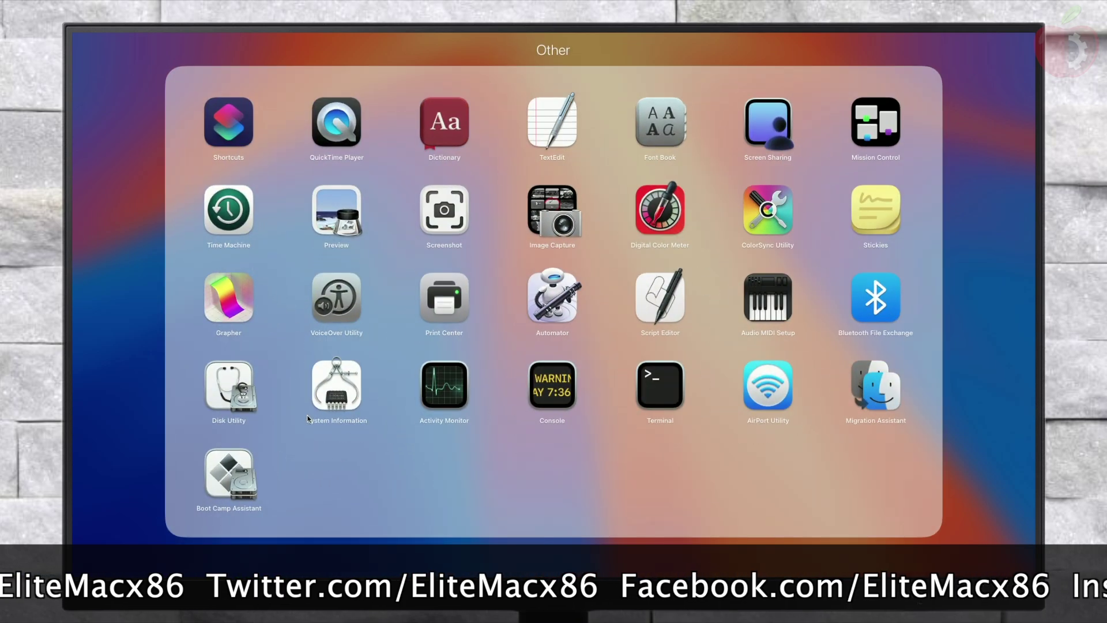
pyautogui.click(239, 393)
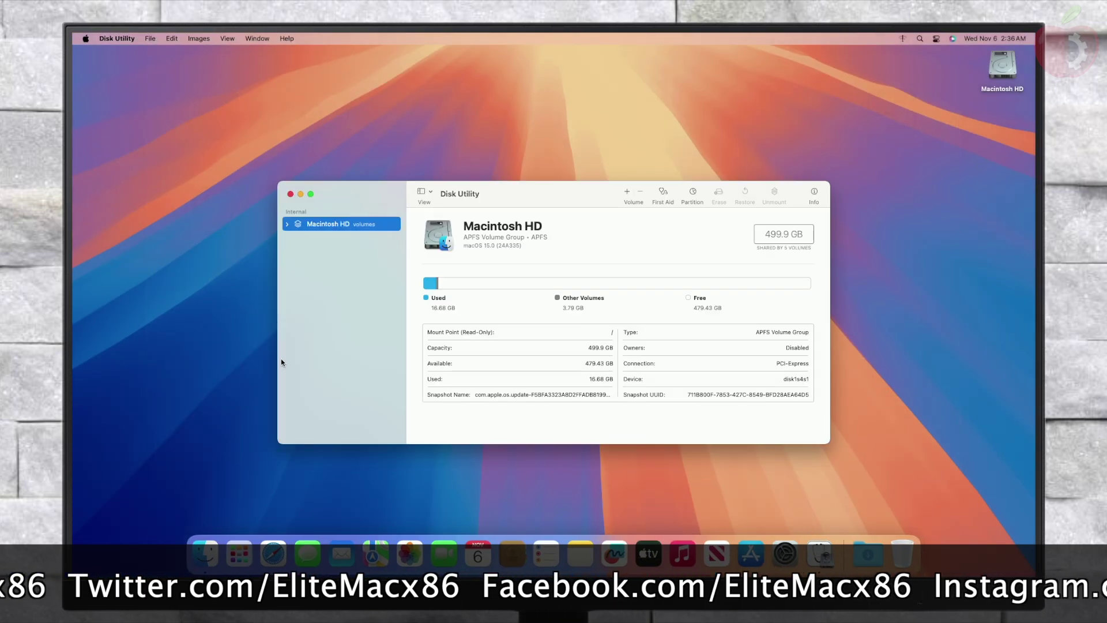
# Show all devices and open partitioning for the internal WDS500G1X0E-00AFY0 Media disk.
pyautogui.click(425, 201)
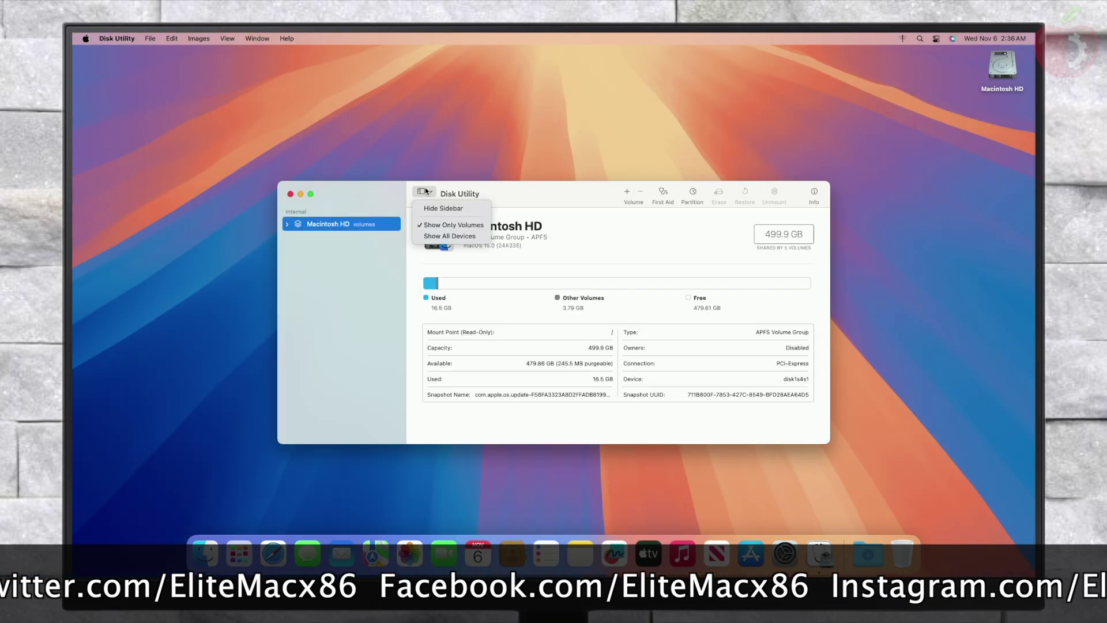
pyautogui.click(437, 236)
pyautogui.click(362, 224)
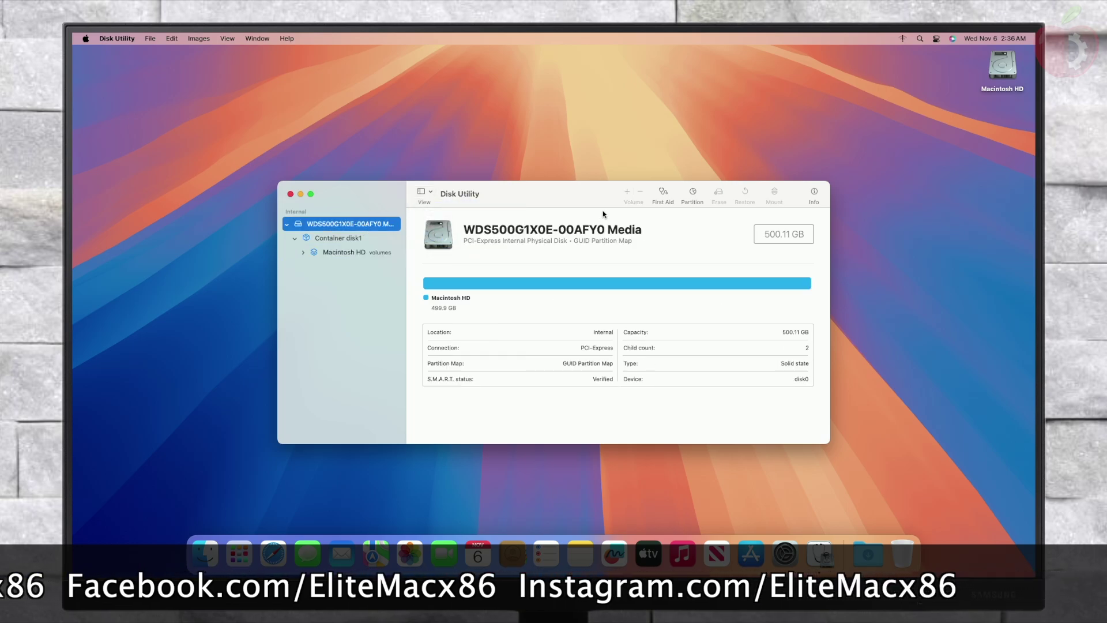
pyautogui.click(692, 196)
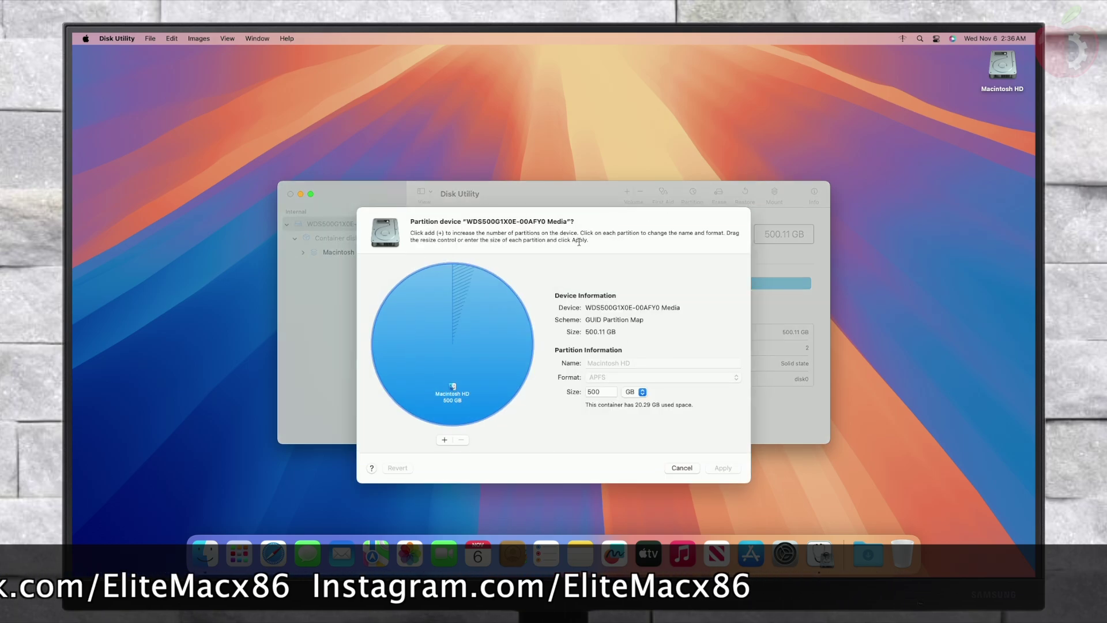
# Add a 200 GB partition to the internal disk and confirm shrinking the Macintosh HD container.
pyautogui.click(446, 440)
pyautogui.click(535, 377)
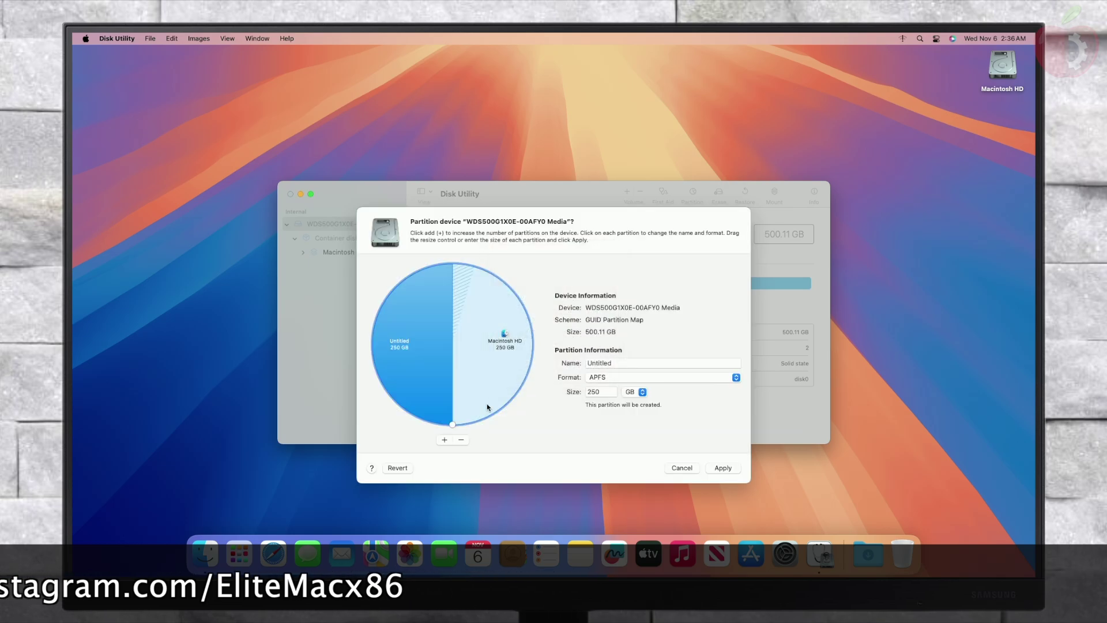
pyautogui.click(594, 392)
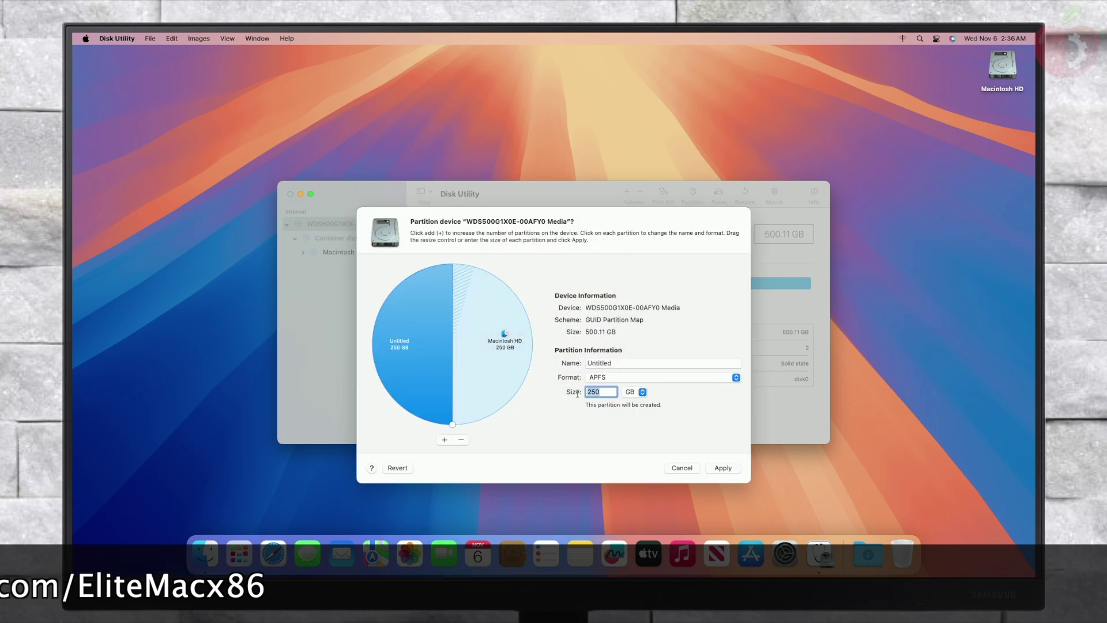
pyautogui.write('20')
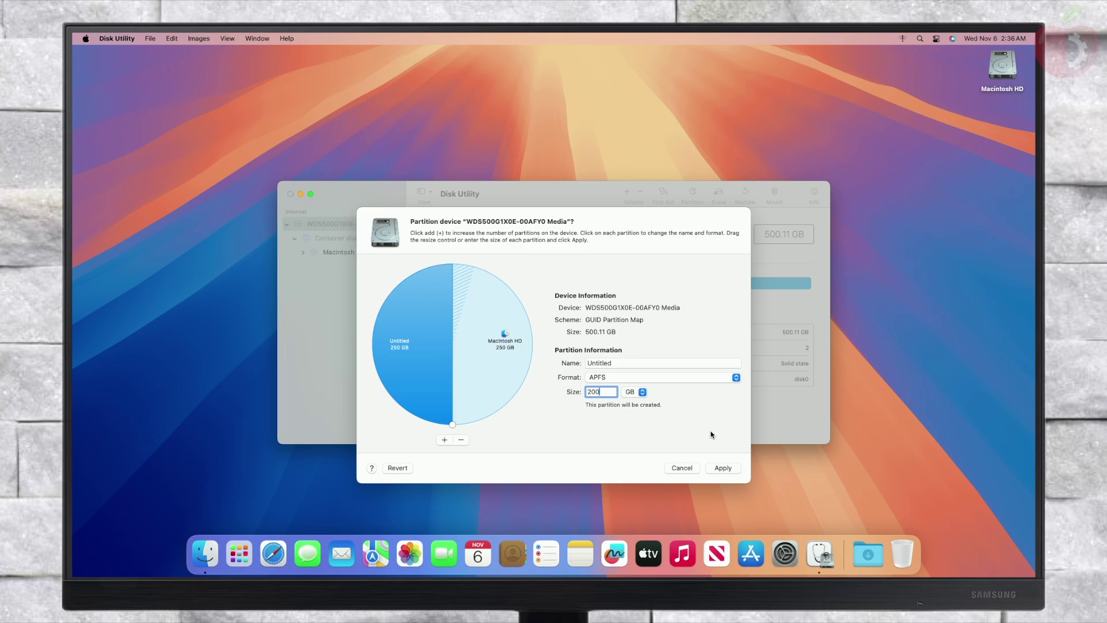
pyautogui.click(721, 467)
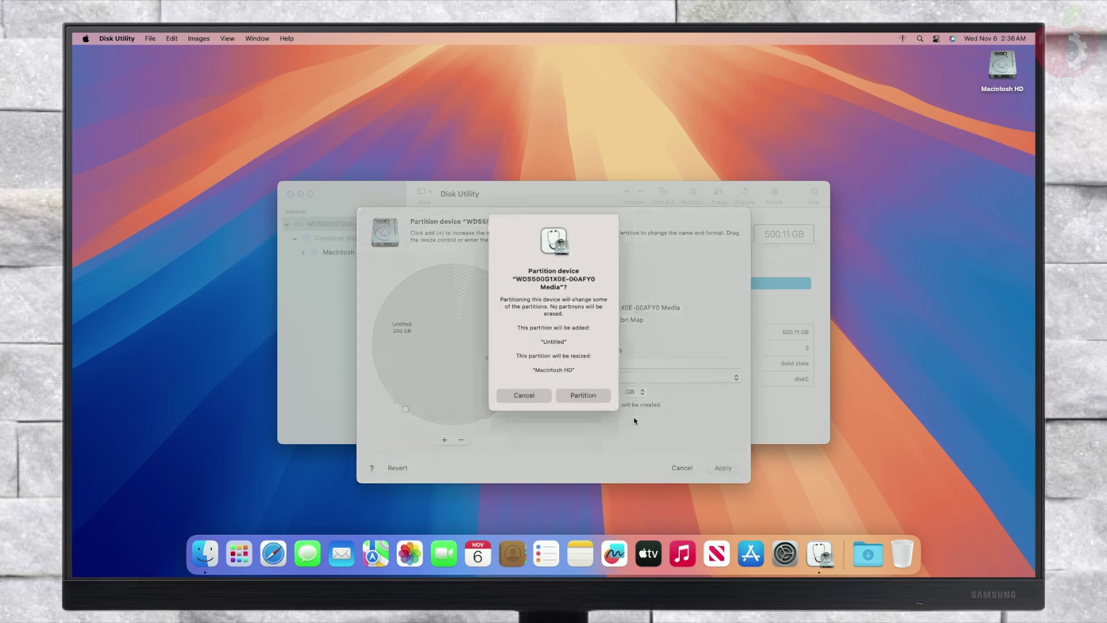
pyautogui.click(597, 395)
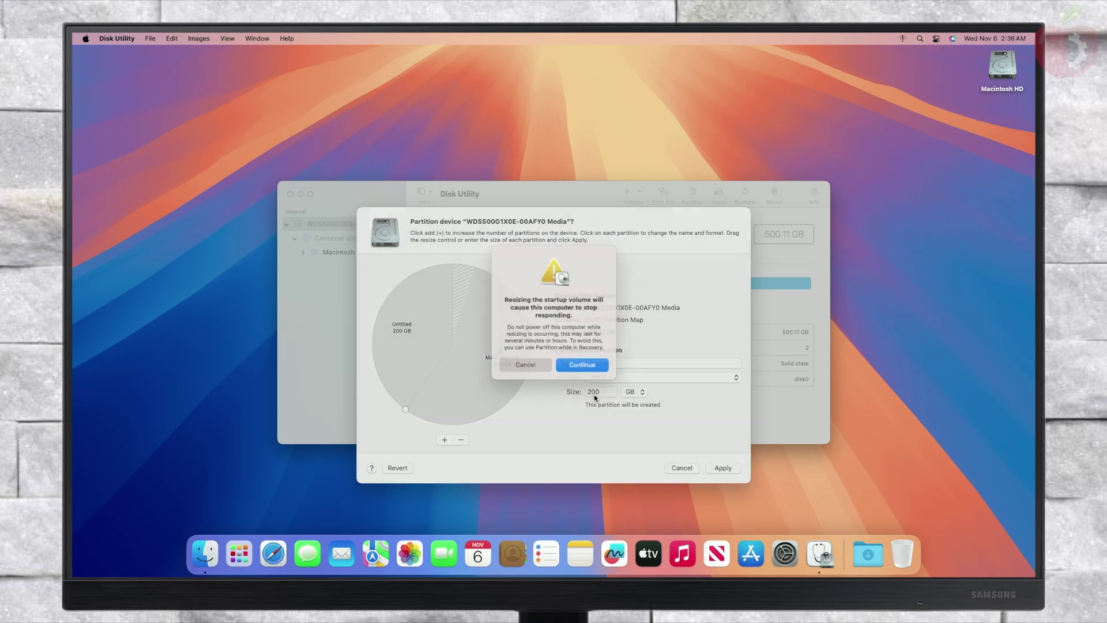
pyautogui.click(592, 368)
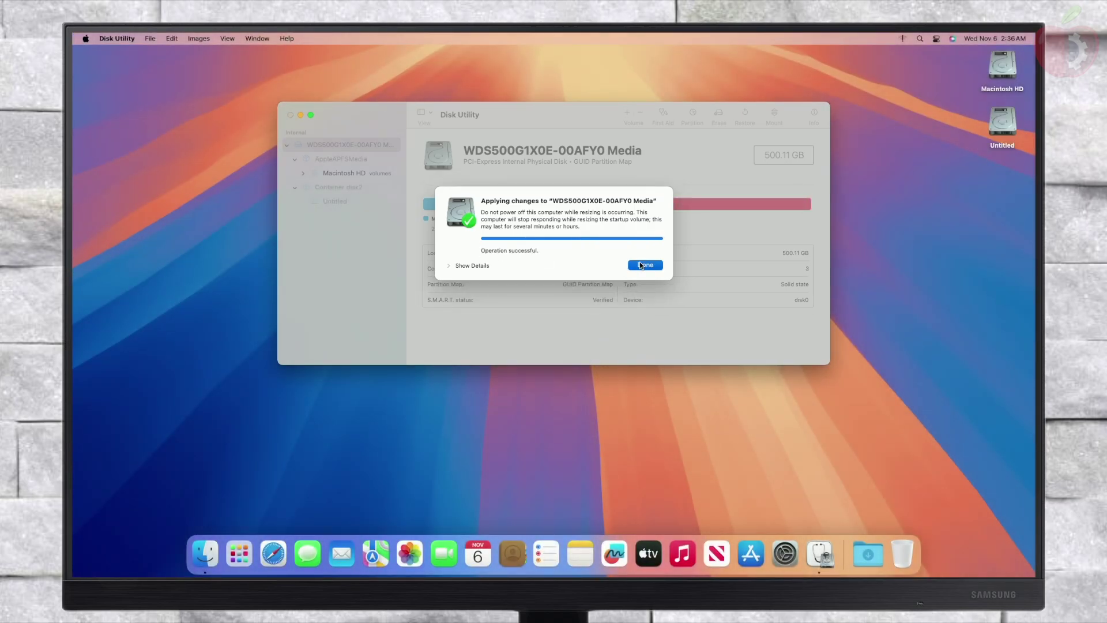
pyautogui.click(643, 264)
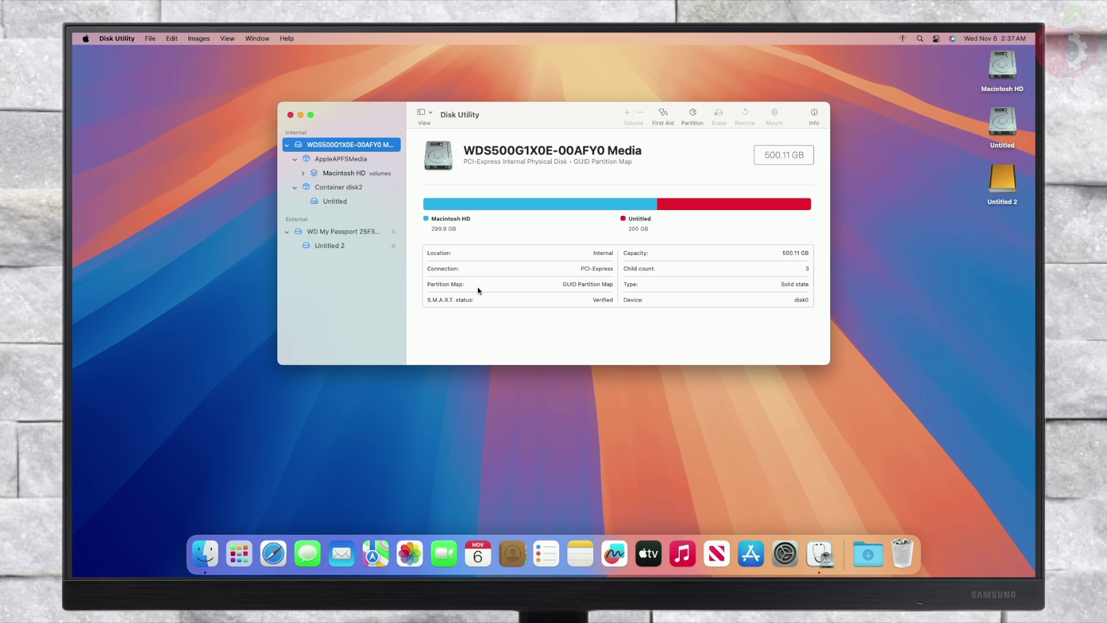
# Erase WD My Passport as an MS-DOS (FAT) volume named WIN11 with Master Boot Record scheme.
pyautogui.click(354, 233)
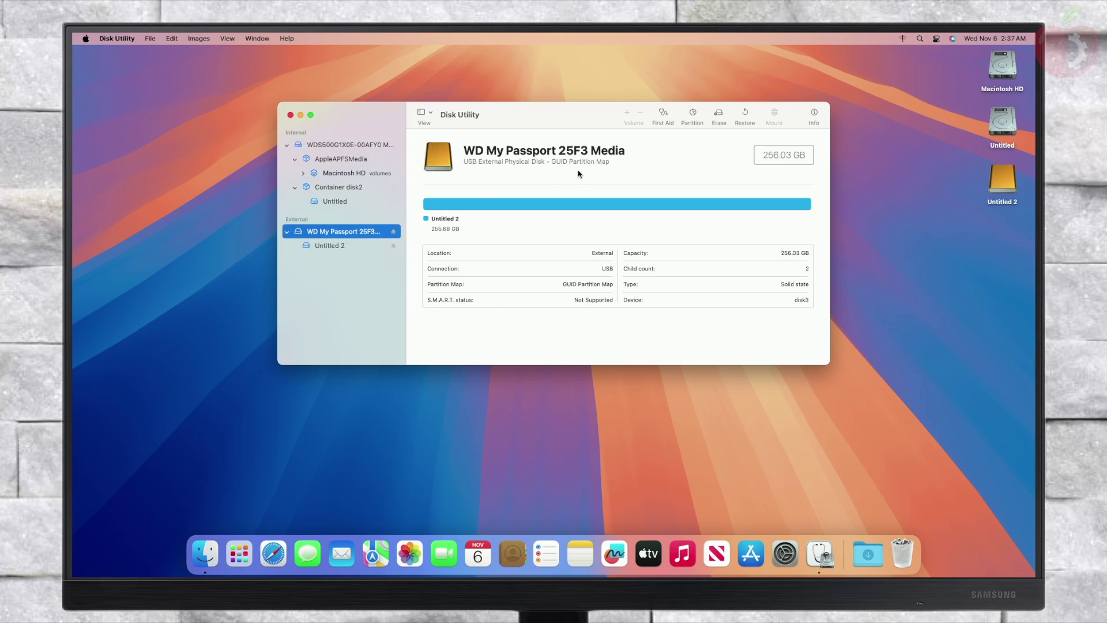
pyautogui.click(719, 116)
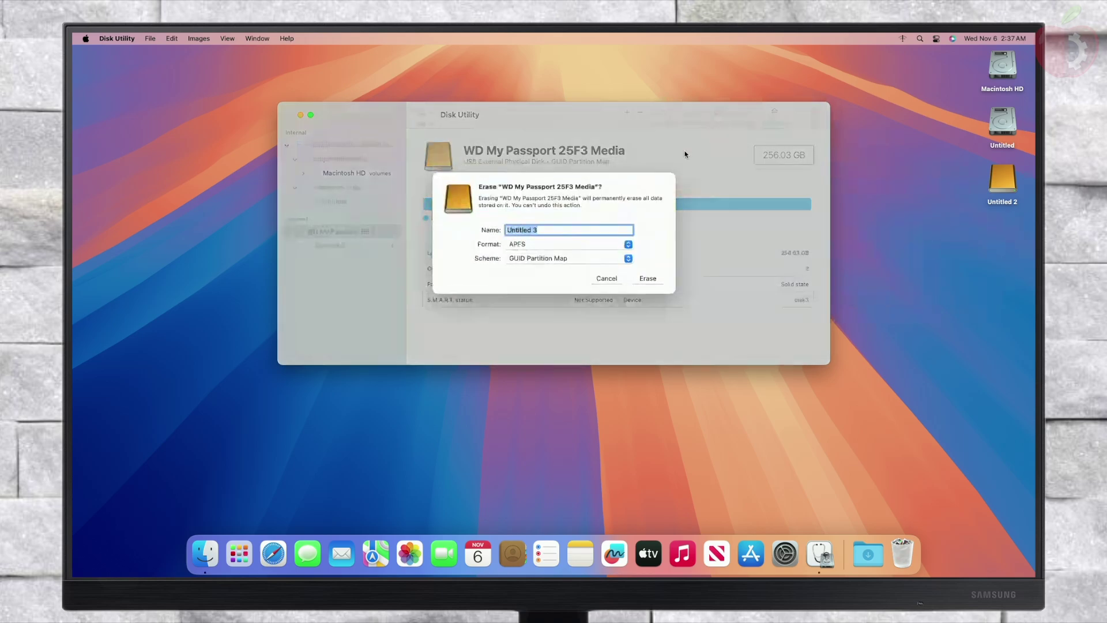
pyautogui.write('W')
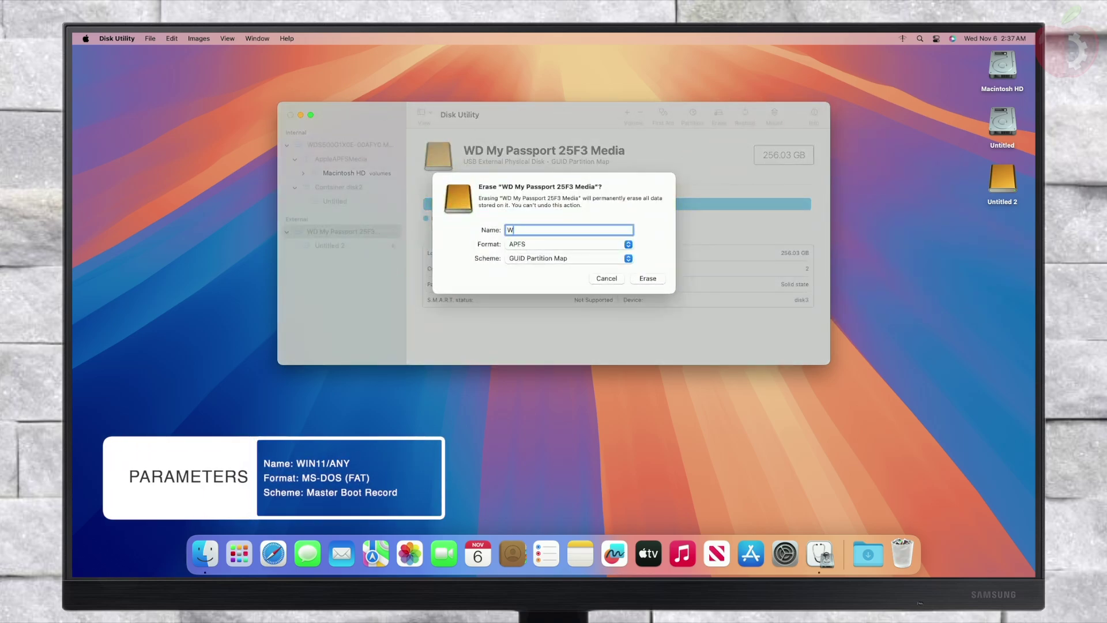
pyautogui.write('IN11')
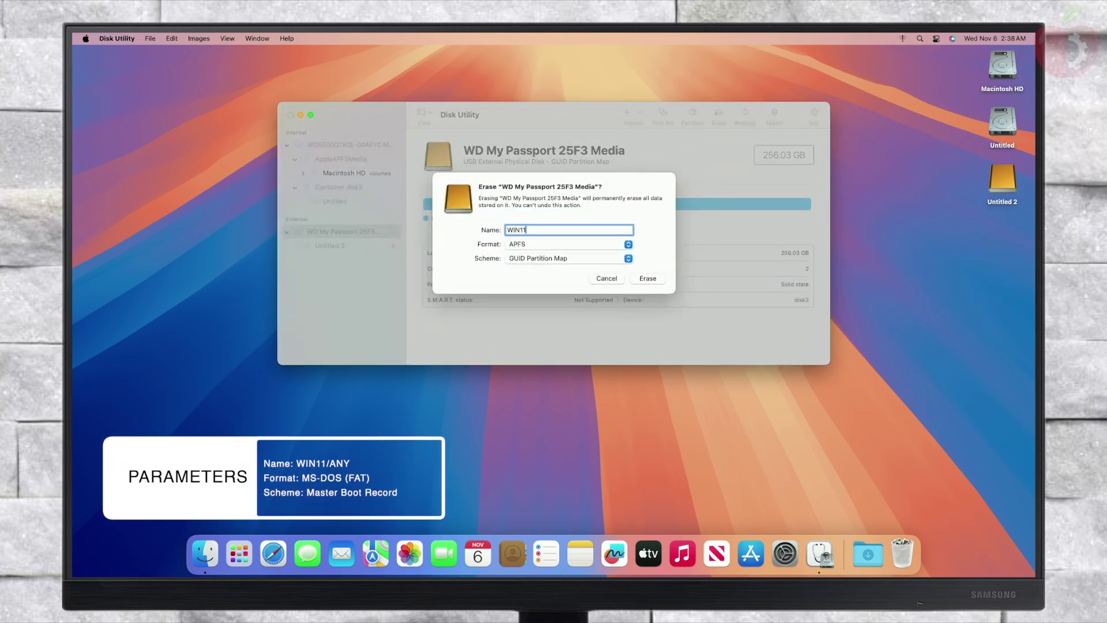
pyautogui.click(565, 245)
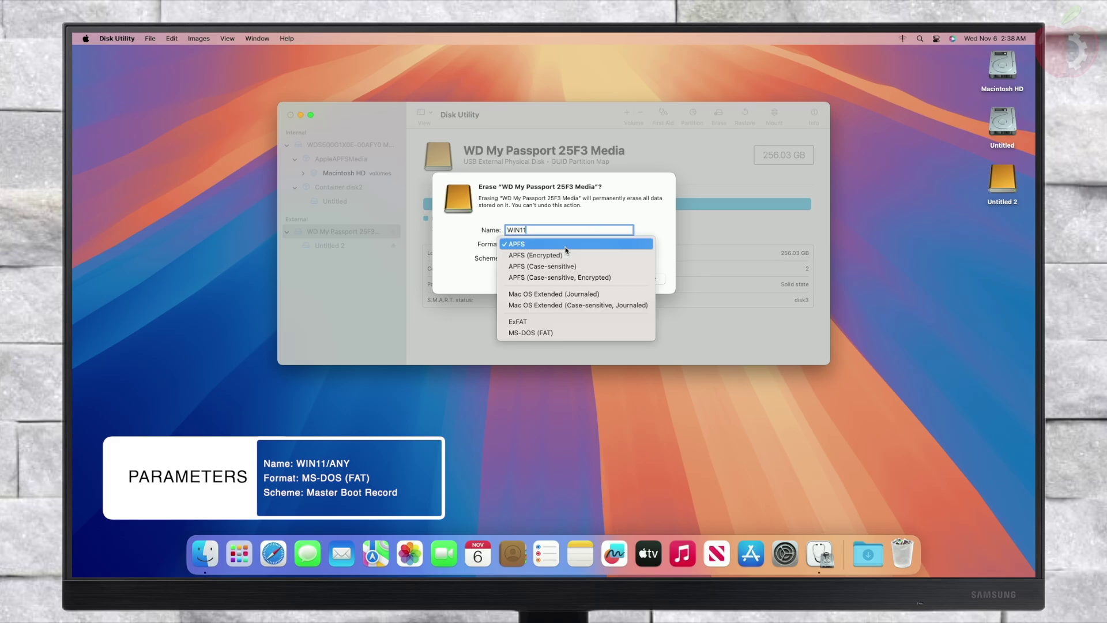
pyautogui.click(550, 334)
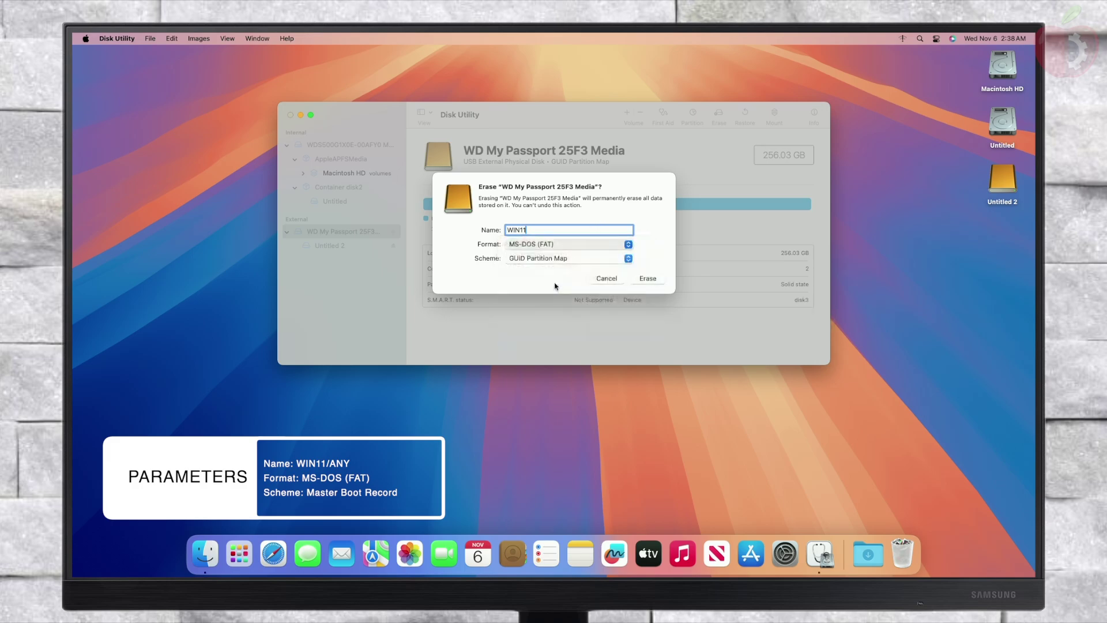
pyautogui.click(570, 258)
pyautogui.click(564, 270)
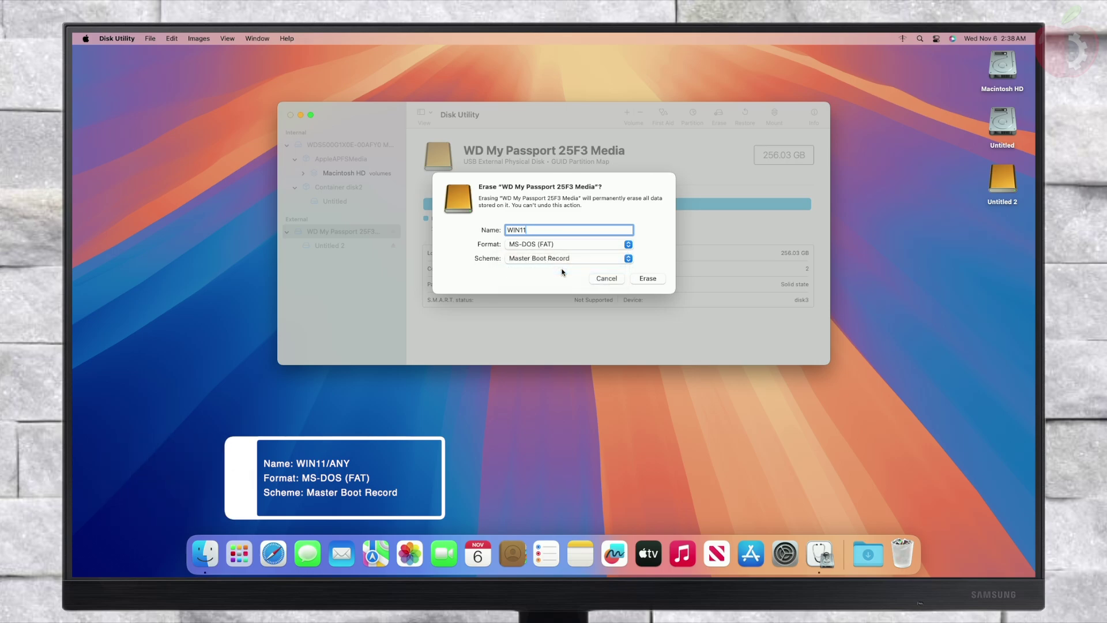
pyautogui.click(654, 279)
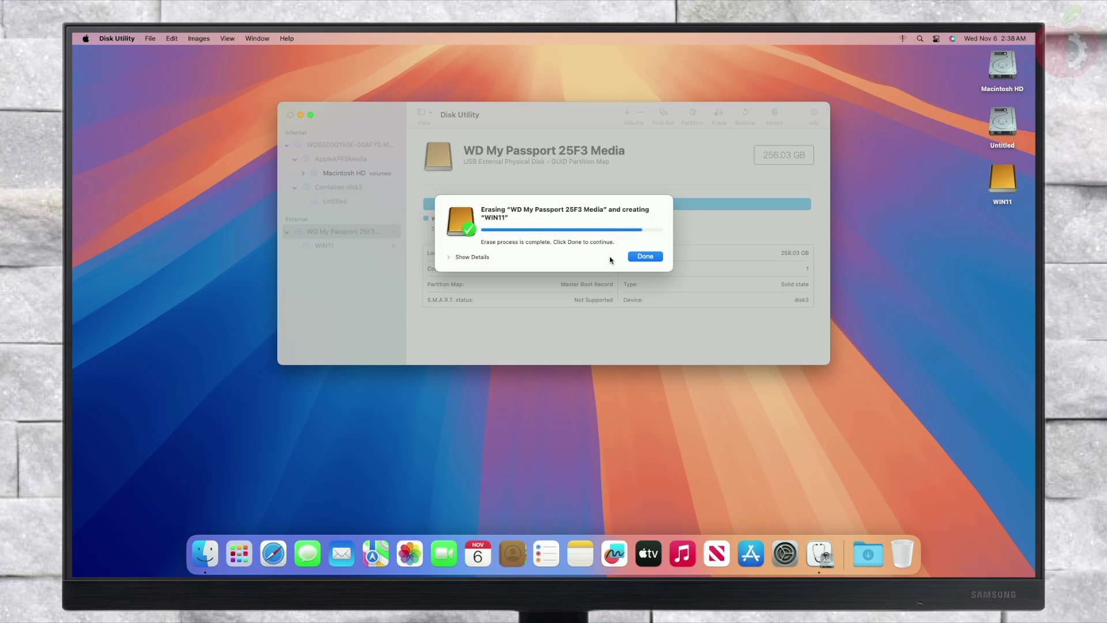
pyautogui.click(645, 256)
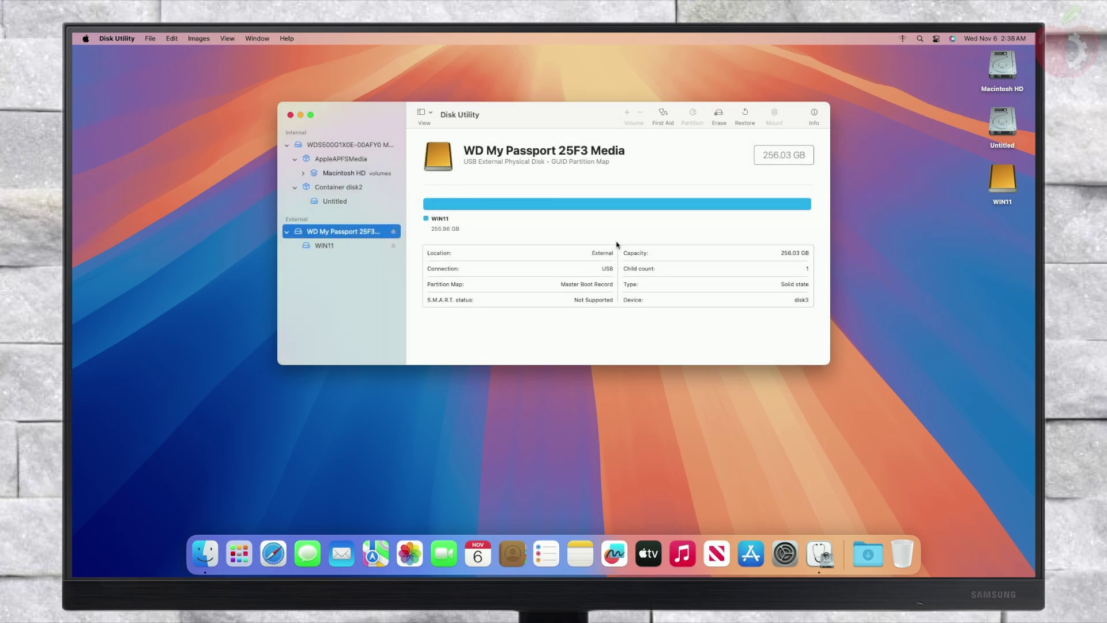
# Quit Disk Utility and request the multi-edition Windows 11 x64 ISO in Safari.
pyautogui.press('super+q')
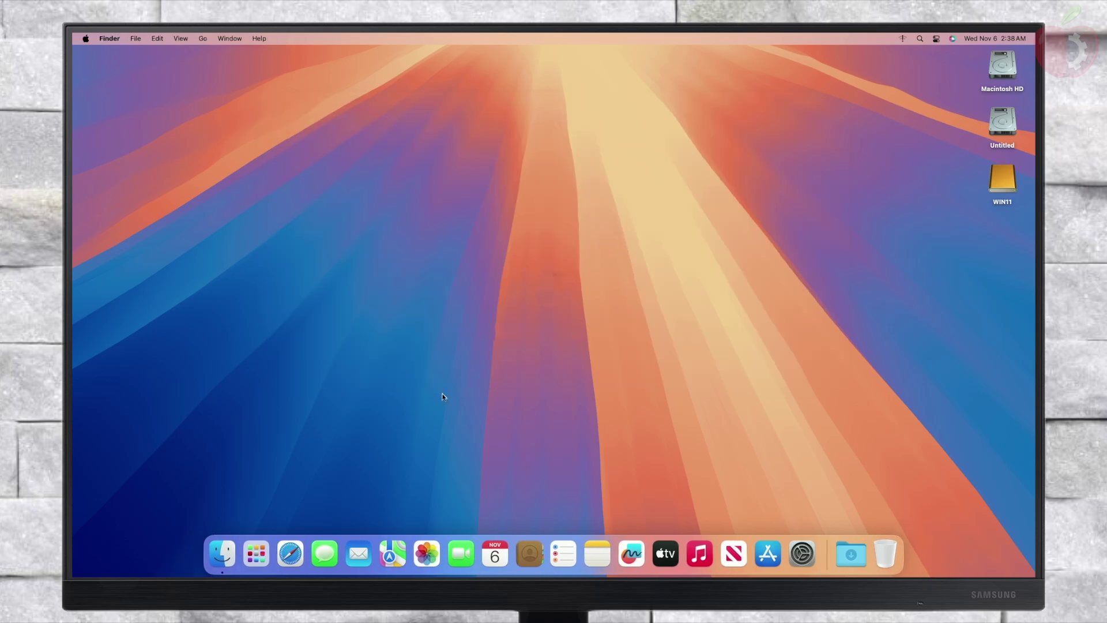
pyautogui.click(299, 541)
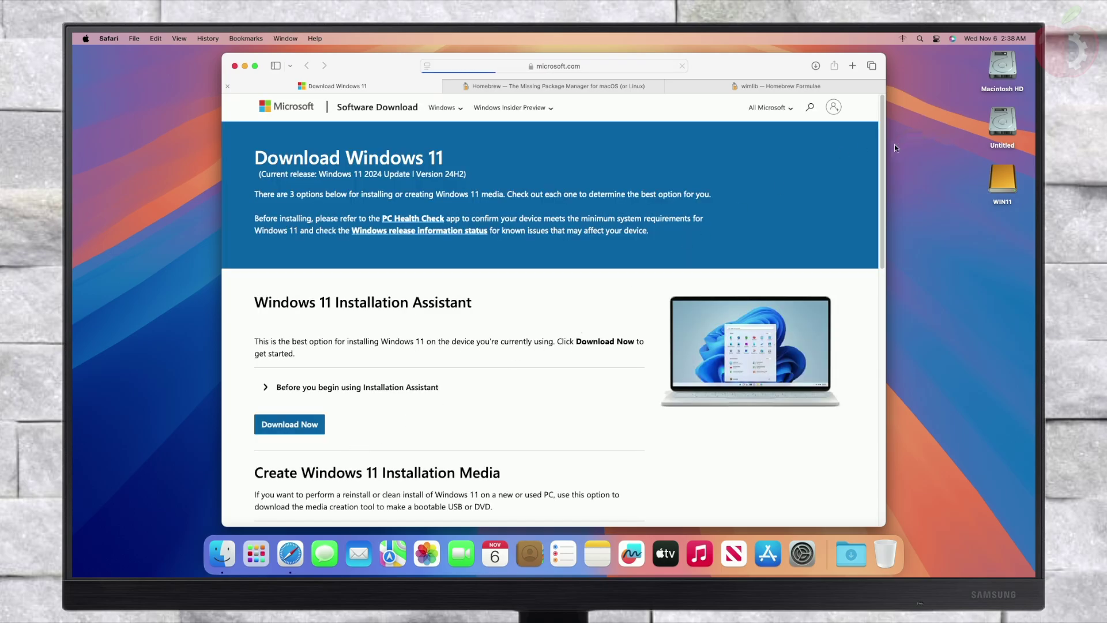
pyautogui.scroll(-5, 870, 234)
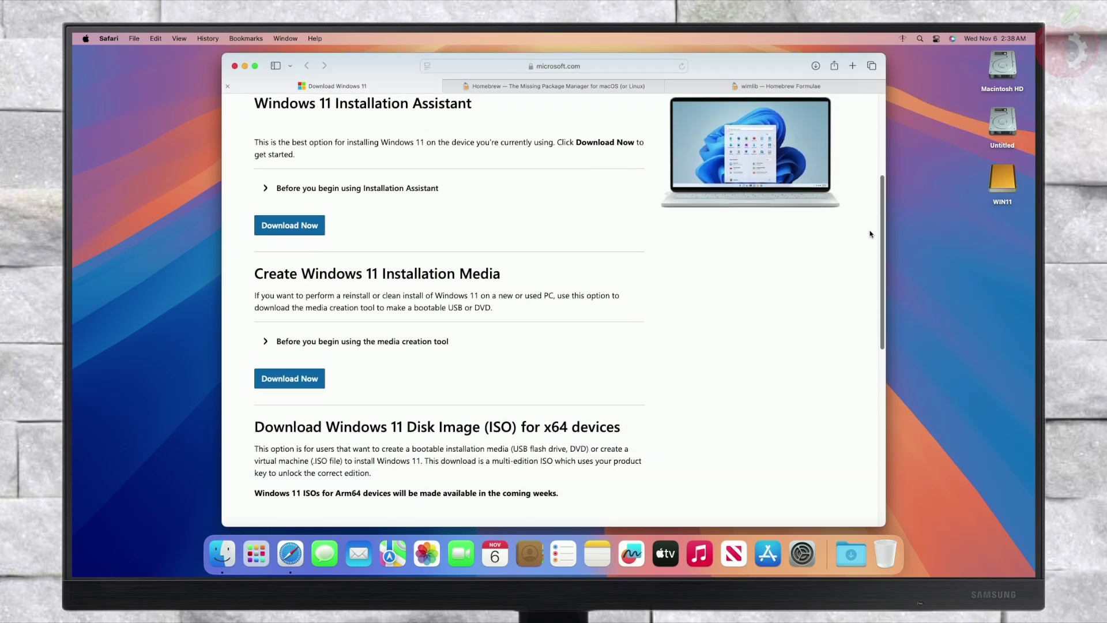
pyautogui.scroll(-8, 870, 234)
pyautogui.click(381, 233)
pyautogui.click(376, 242)
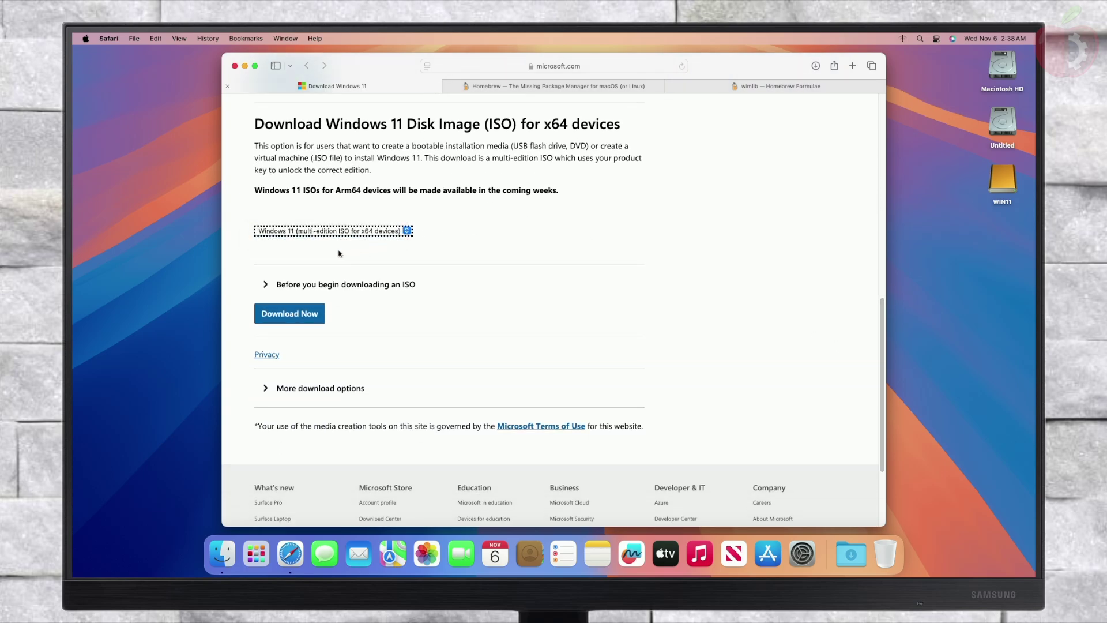
pyautogui.click(300, 313)
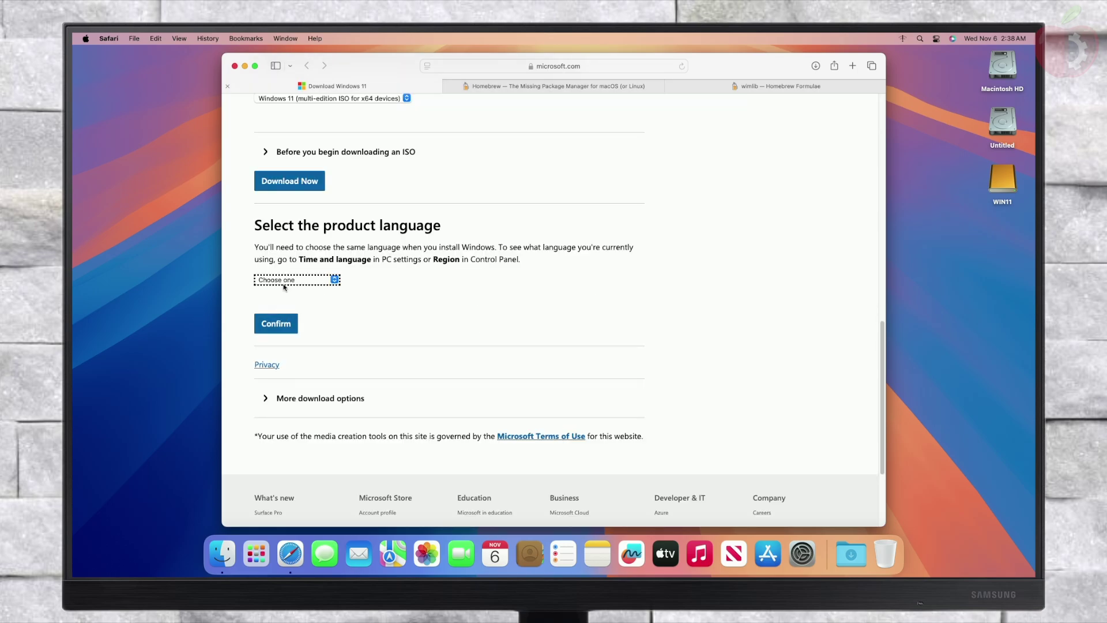
# Choose English as the product language and start the 64-bit ISO download.
pyautogui.click(283, 287)
pyautogui.click(293, 388)
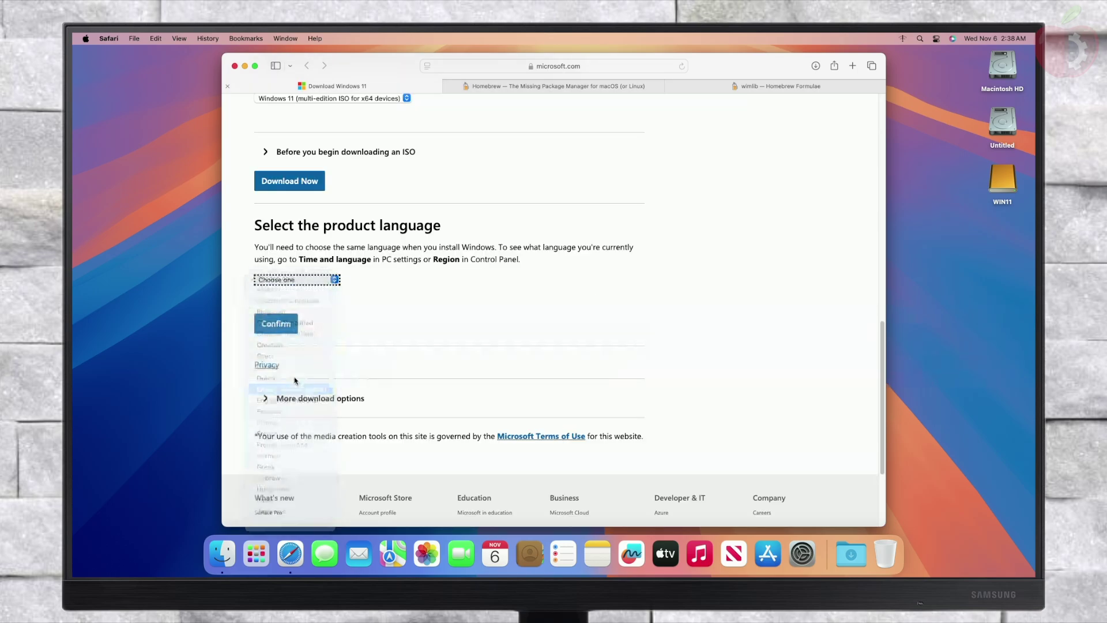
pyautogui.click(276, 323)
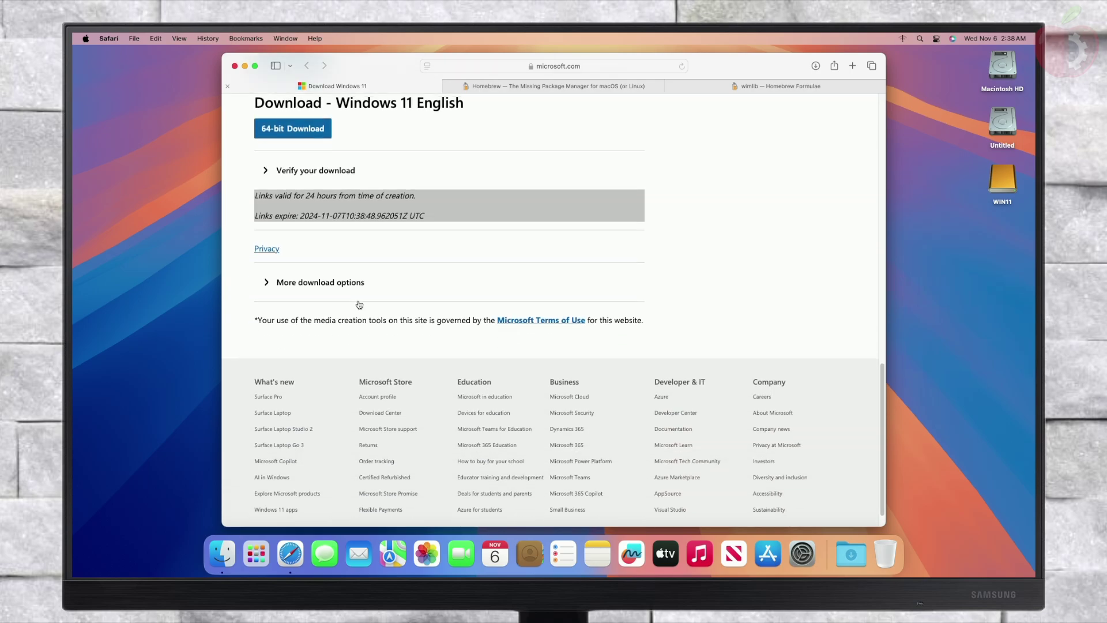
pyautogui.click(319, 130)
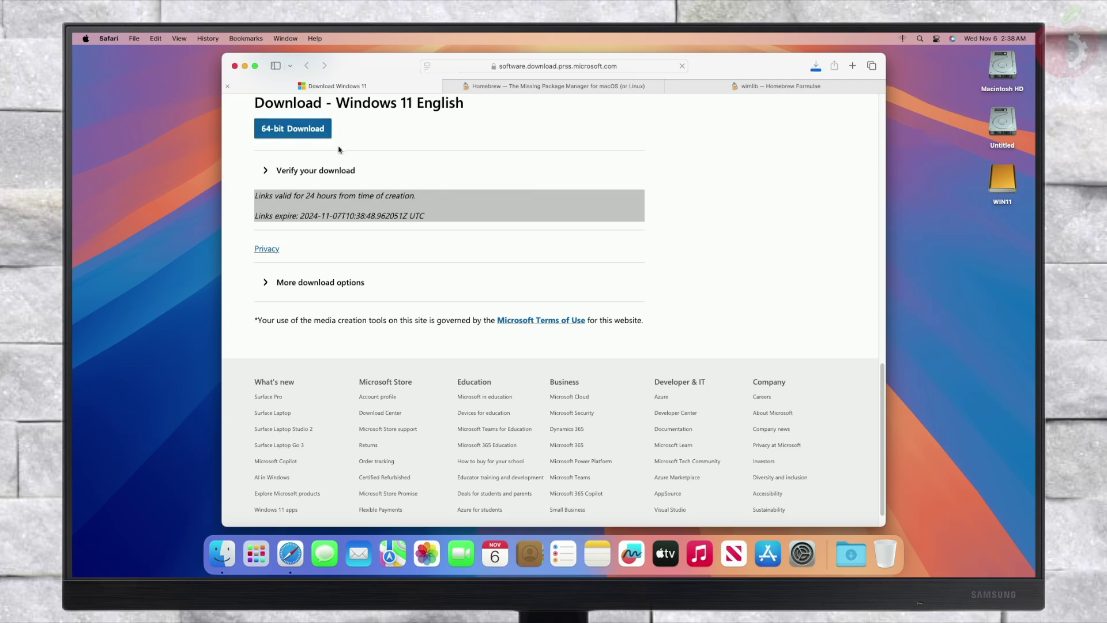
# Check the ISO download progress, then switch to the Homebrew page.
pyautogui.click(813, 67)
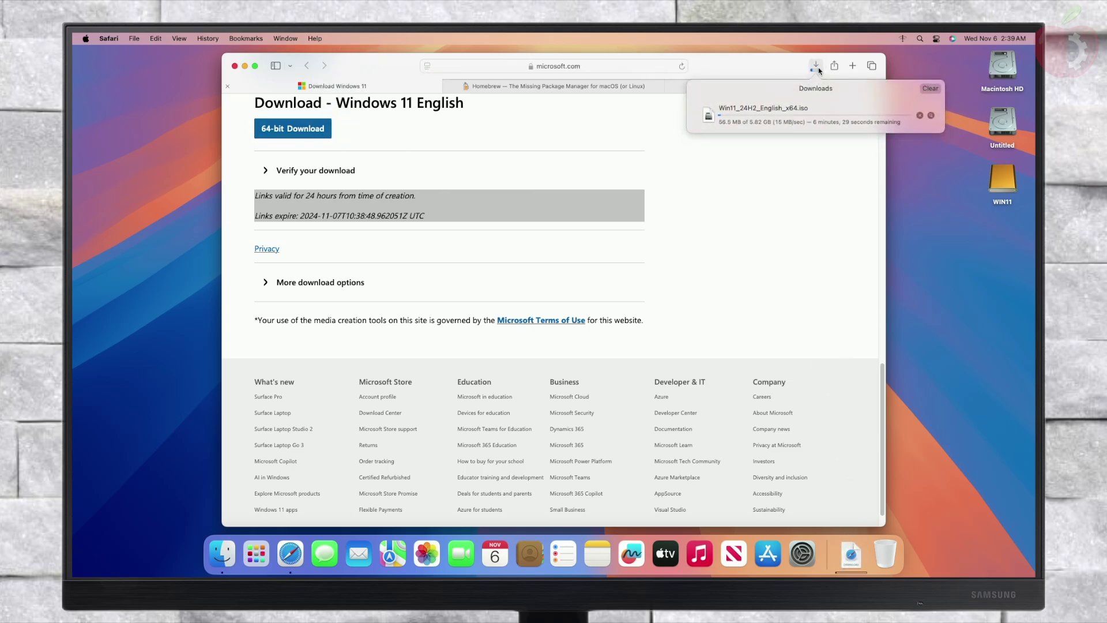
pyautogui.click(816, 68)
pyautogui.click(537, 91)
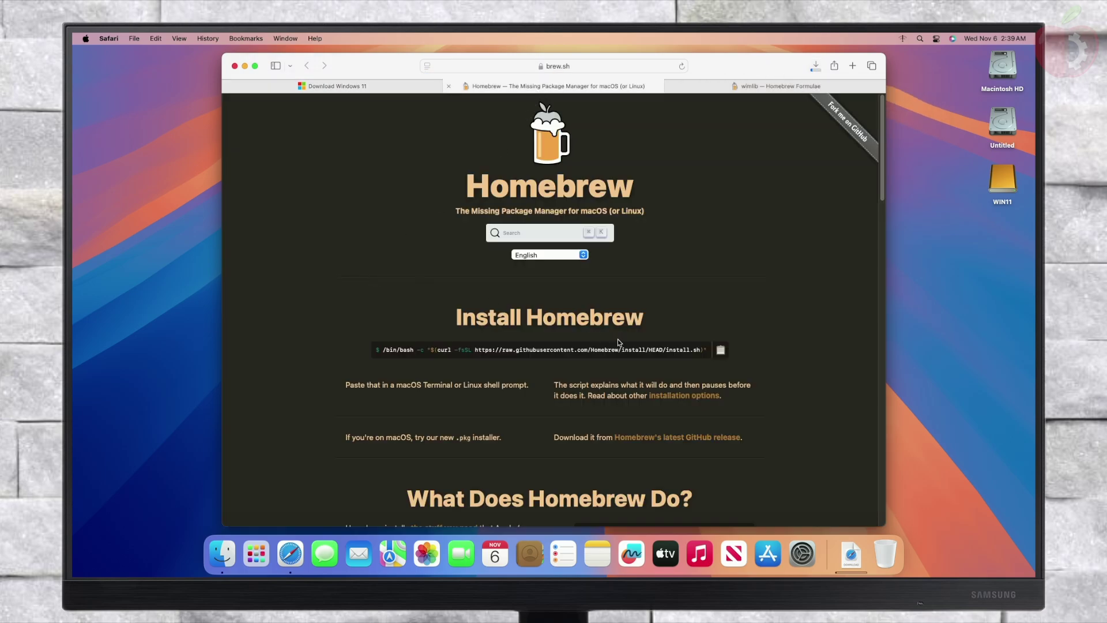
# Run the copied Homebrew install script in Terminal, entering the administrator password to proceed.
pyautogui.click(721, 350)
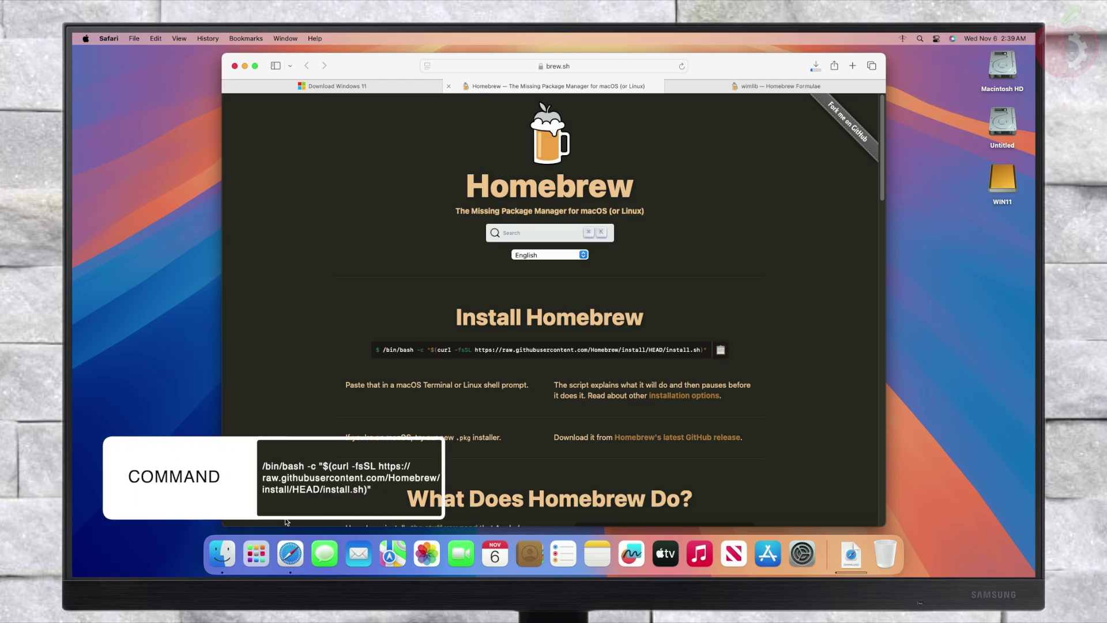
pyautogui.press('super+space')
pyautogui.write('terminal')
pyautogui.press('Return')
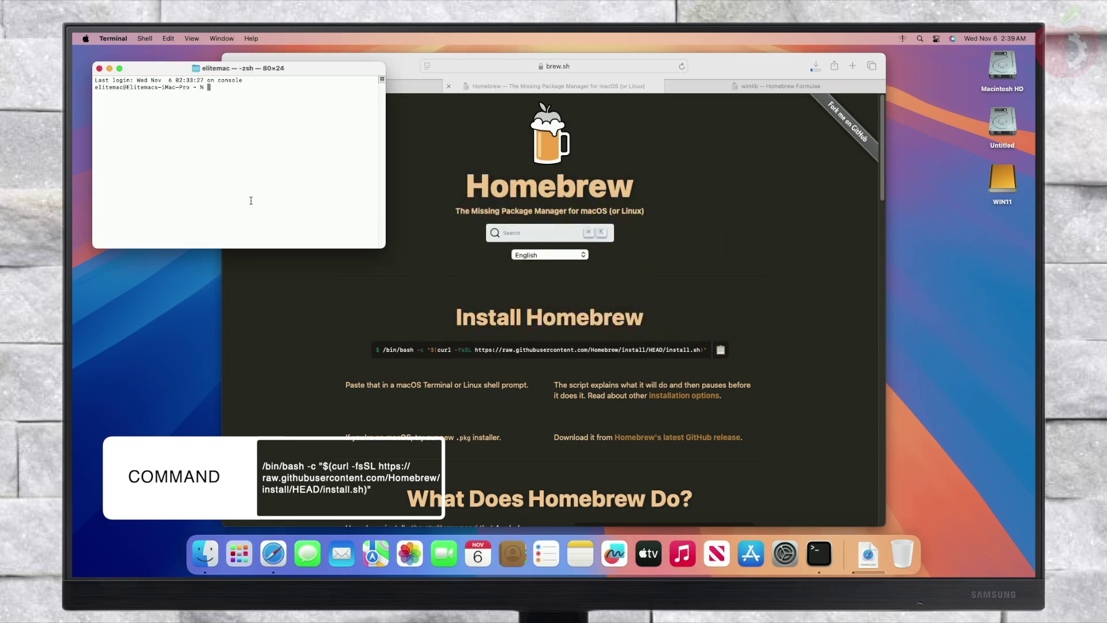
pyautogui.write('/bin/bash -c "$(curl -fsSL https://raw.githubusercontent.com/Homebrew/install/HEAD/install.sh)"')
pyautogui.press('Return')
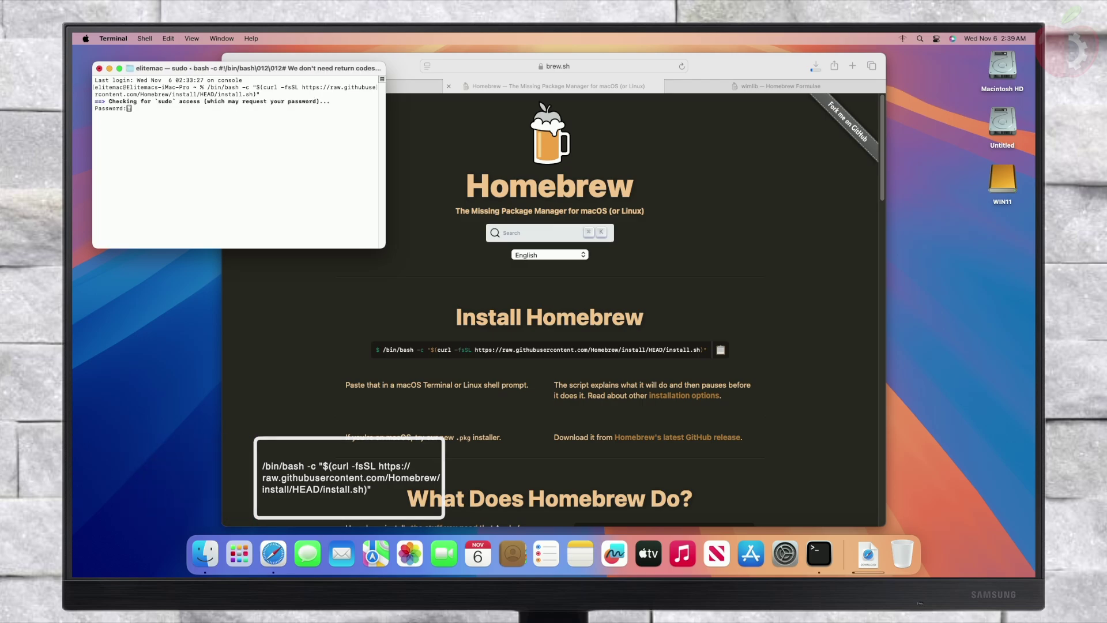
pyautogui.press('Return')
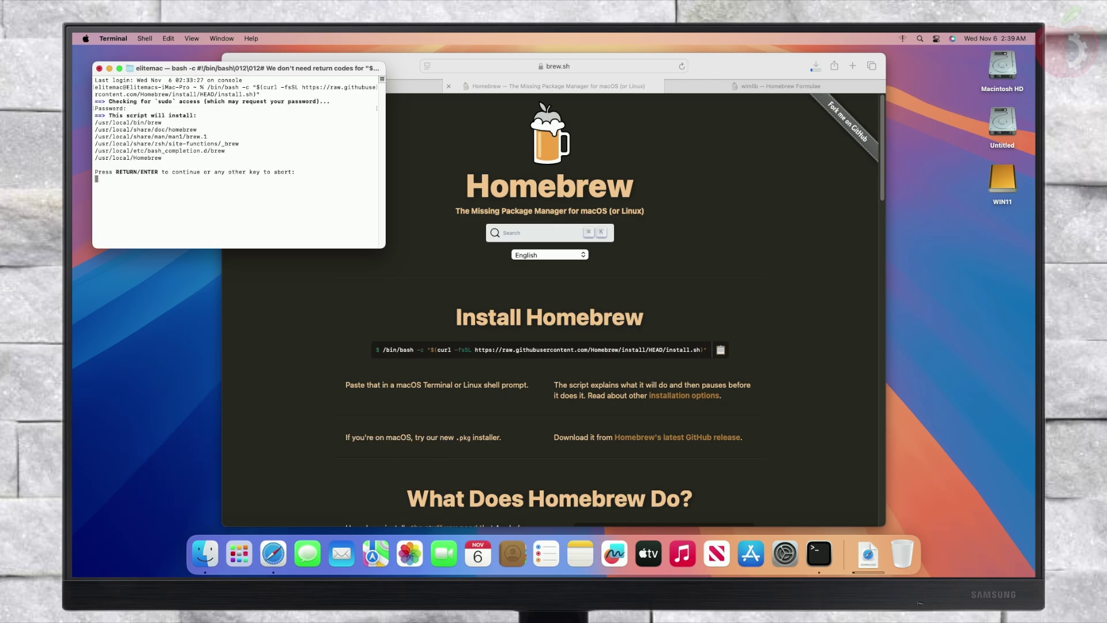
pyautogui.press('Return')
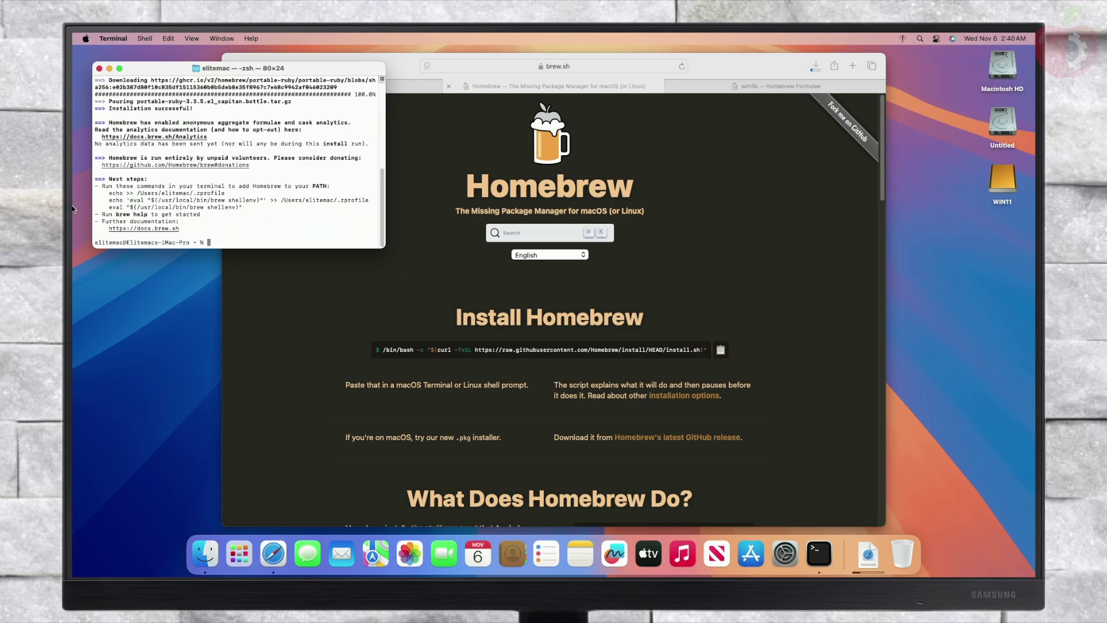
# Copy 'brew install wimlib' from formulae.brew.sh, paste it into Terminal, and run it.
pyautogui.click(711, 88)
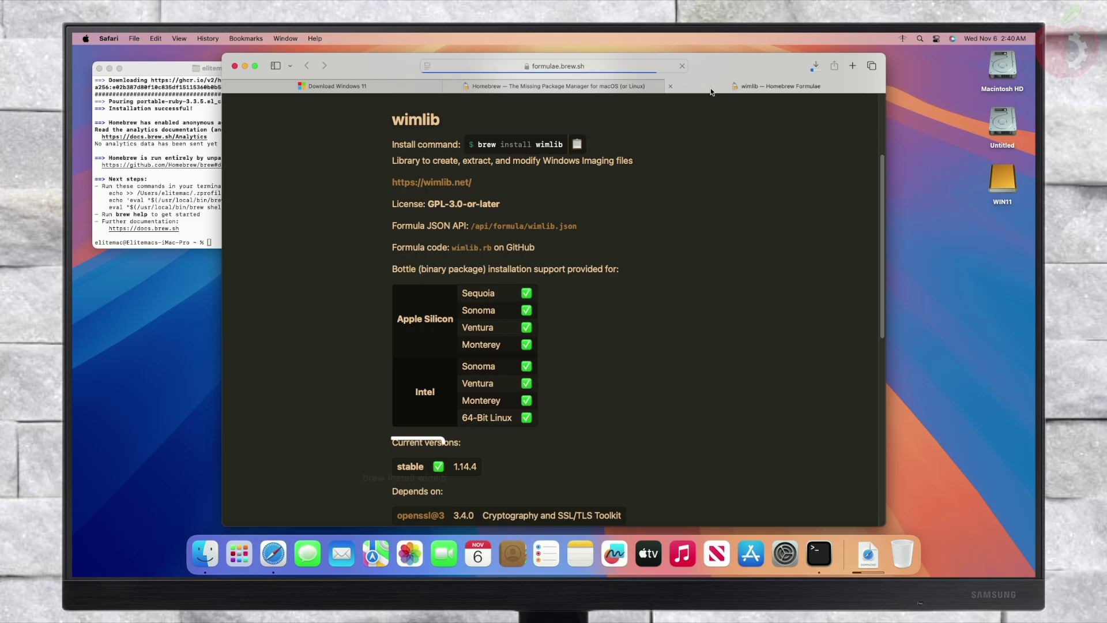
pyautogui.click(578, 145)
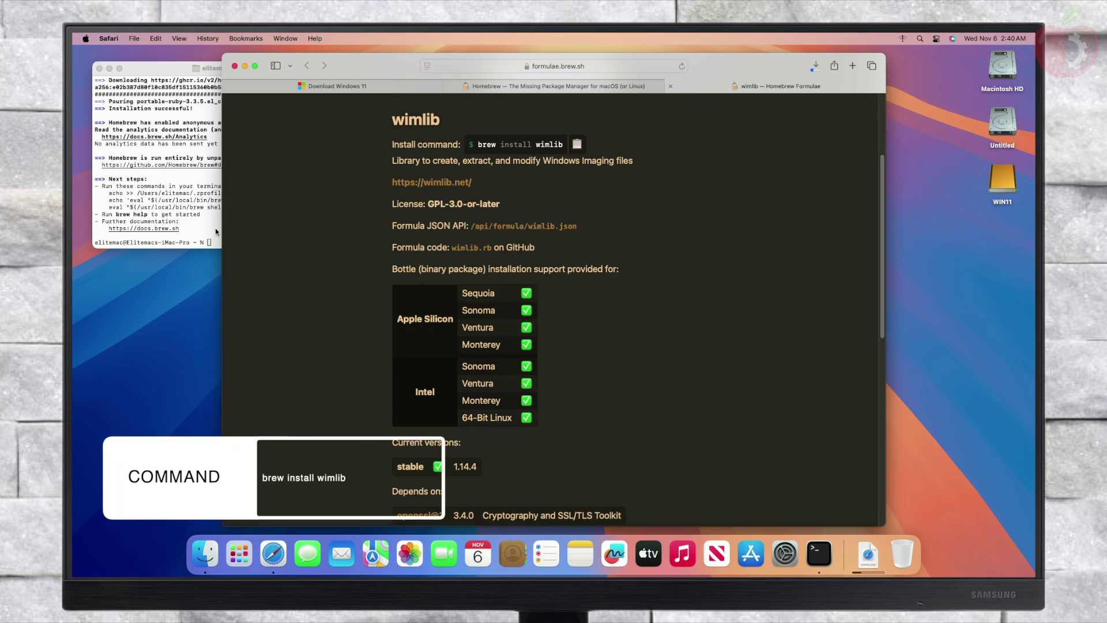
pyautogui.click(216, 227)
pyautogui.rightClick(236, 232)
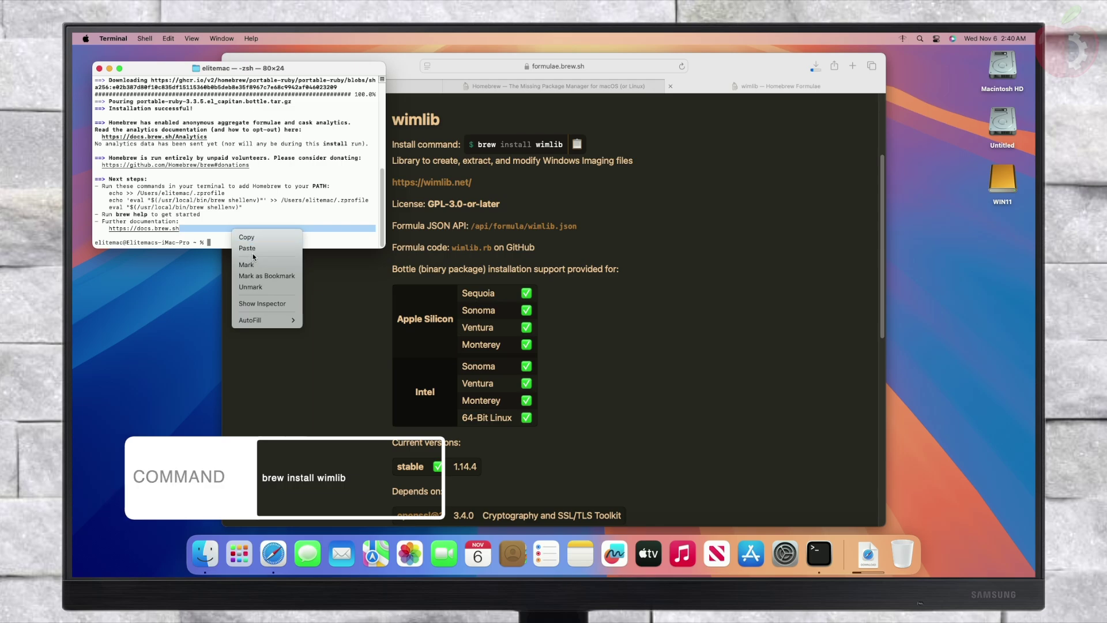
pyautogui.click(246, 248)
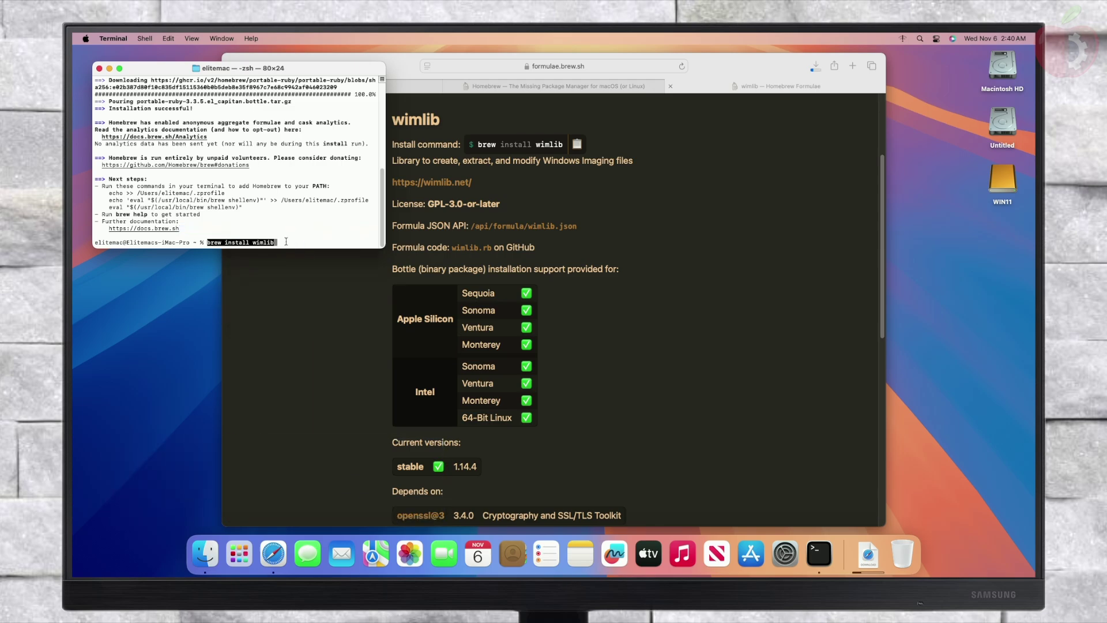
pyautogui.press('Return')
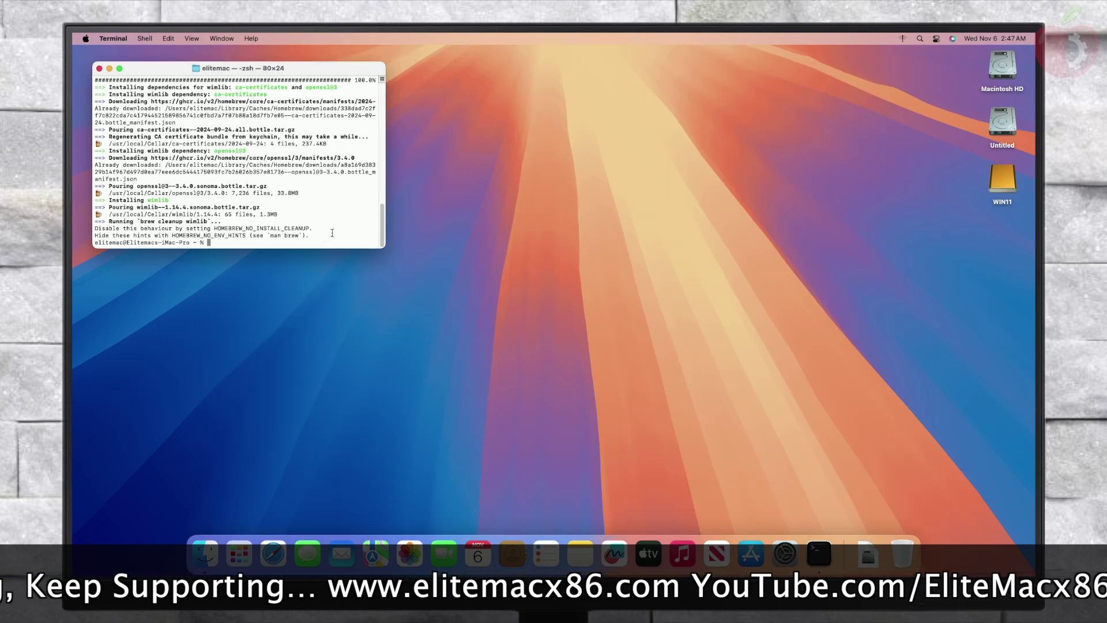
# Copy every item from the Windows 11 ISO except the sources folder onto WIN11.
pyautogui.click(867, 553)
pyautogui.click(868, 513)
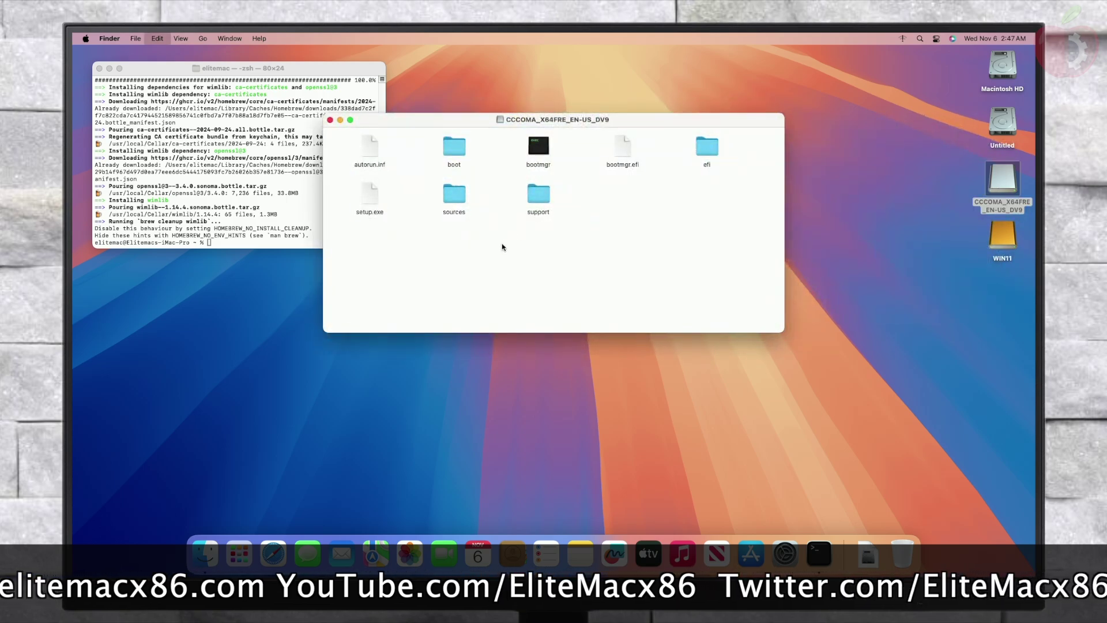
pyautogui.press('super+a')
pyautogui.keyDown('super'); pyautogui.click(454, 196); pyautogui.keyUp('super')
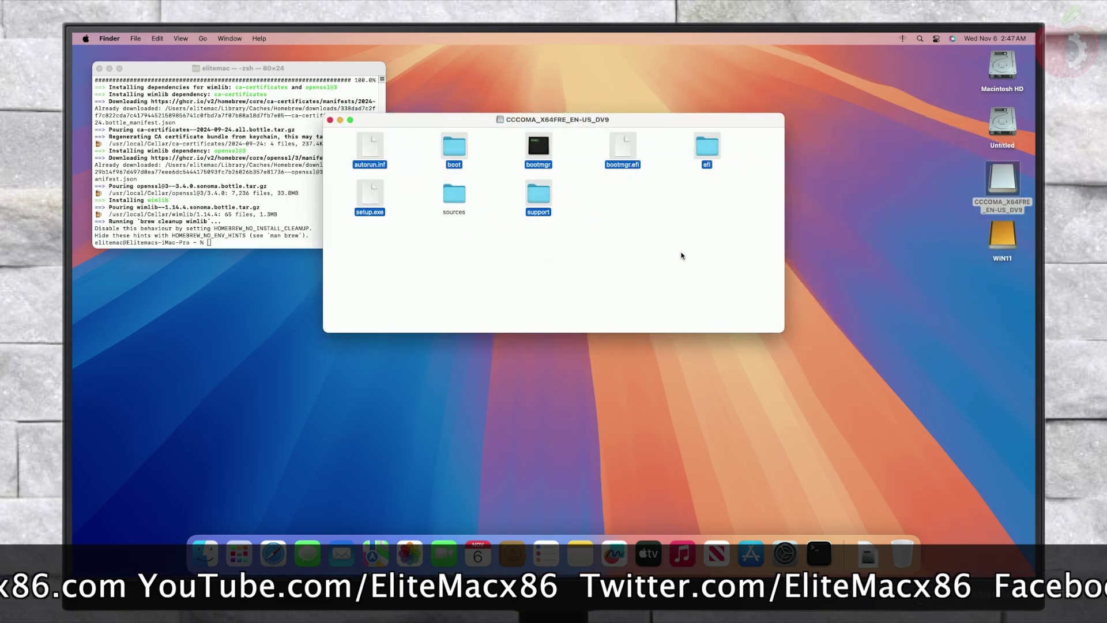
pyautogui.moveTo(703, 149); pyautogui.dragTo(1003, 237)
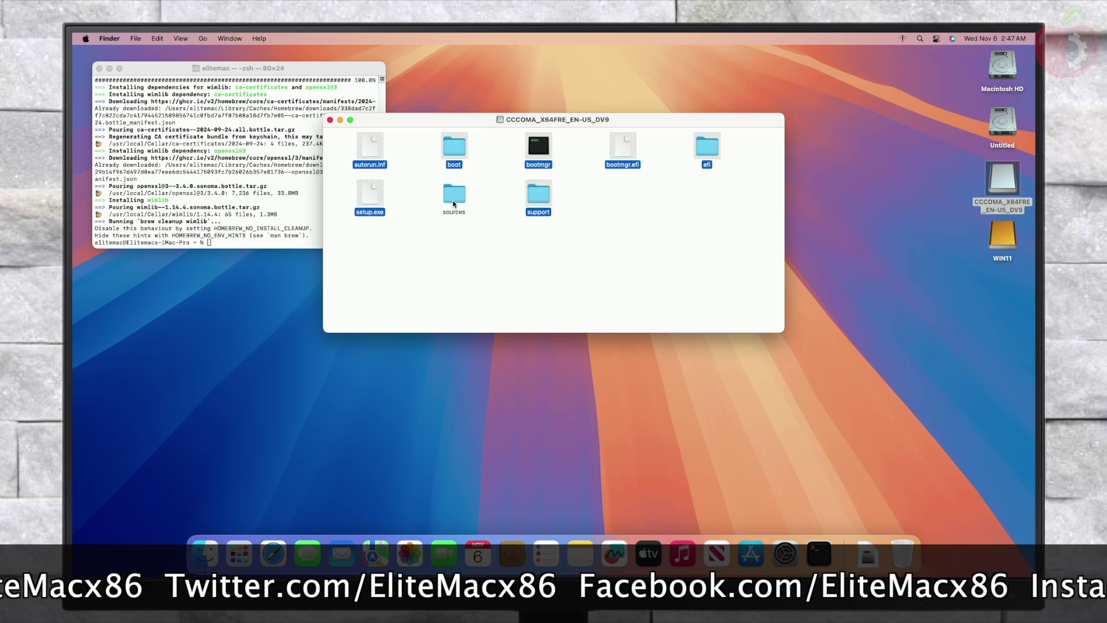
# Create a new empty folder named 'sources' on the WIN11 drive.
pyautogui.doubleClick(1002, 235)
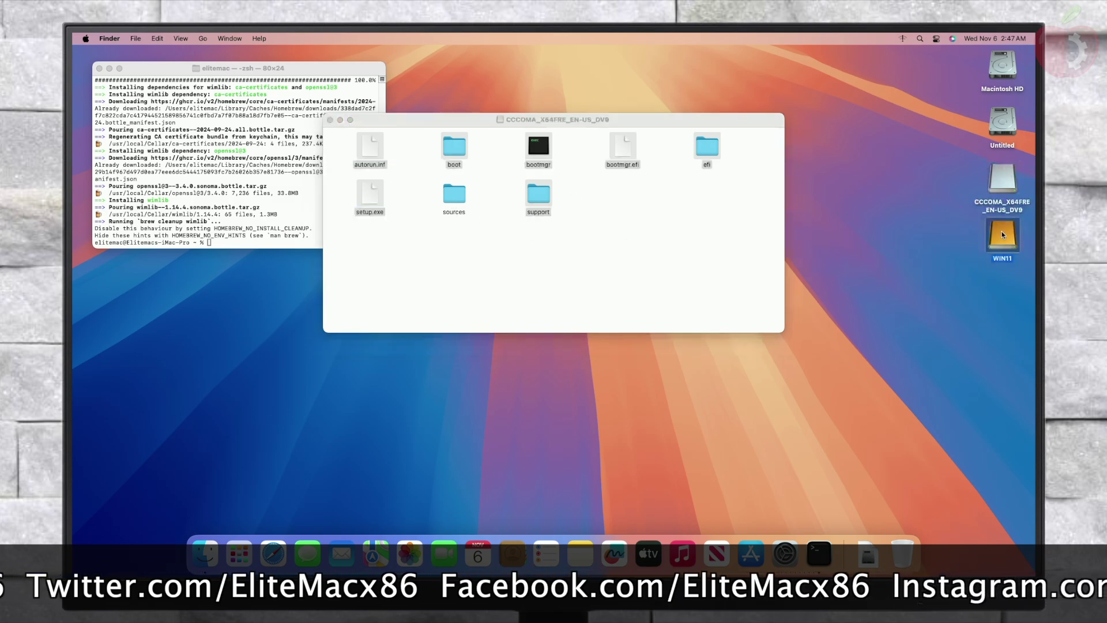
pyautogui.rightClick(619, 248)
pyautogui.click(637, 251)
pyautogui.write('sources')
pyautogui.press('Return')
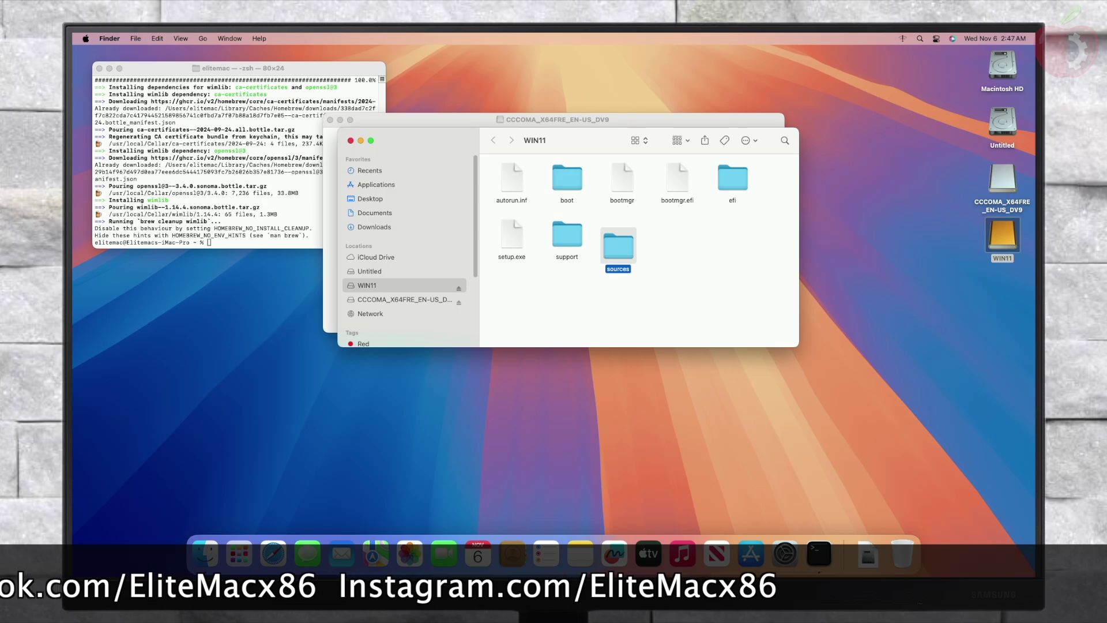
# Select all ISO sources files except install.wim and pick WIN11's sources folder as destination.
pyautogui.doubleClick(618, 254)
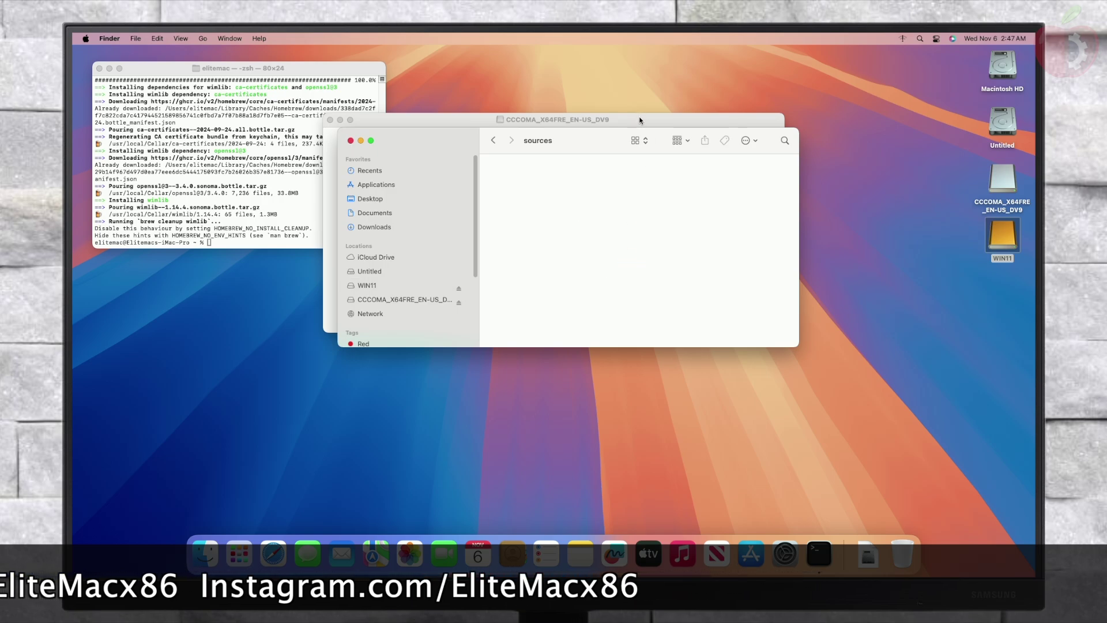
pyautogui.click(640, 120)
pyautogui.moveTo(451, 198); pyautogui.dragTo(497, 234)
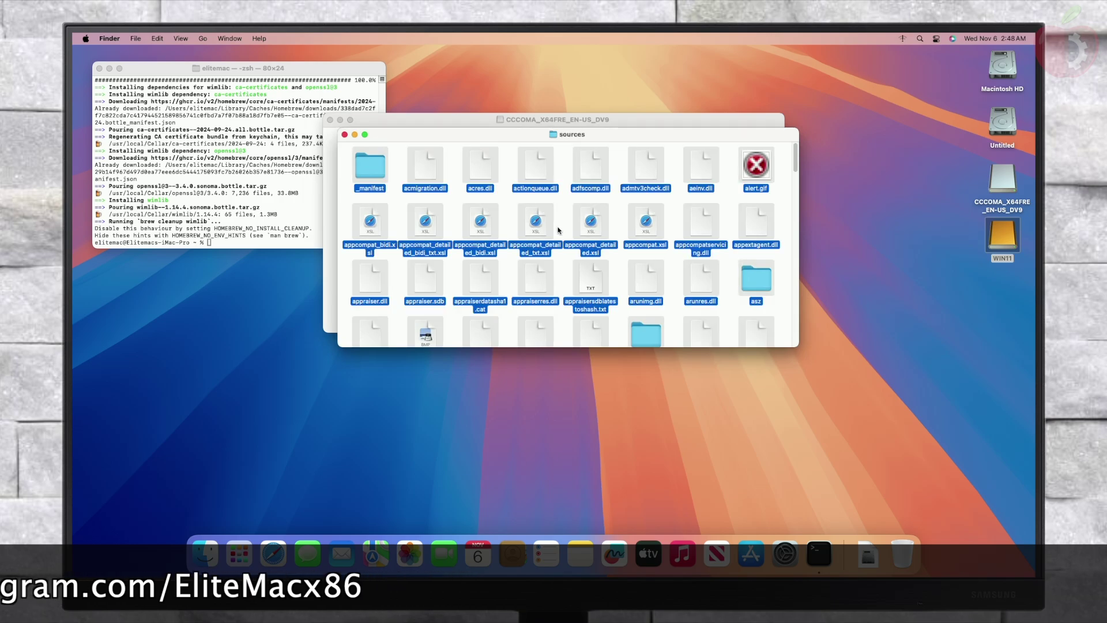
pyautogui.moveTo(795, 152); pyautogui.dragTo(785, 226)
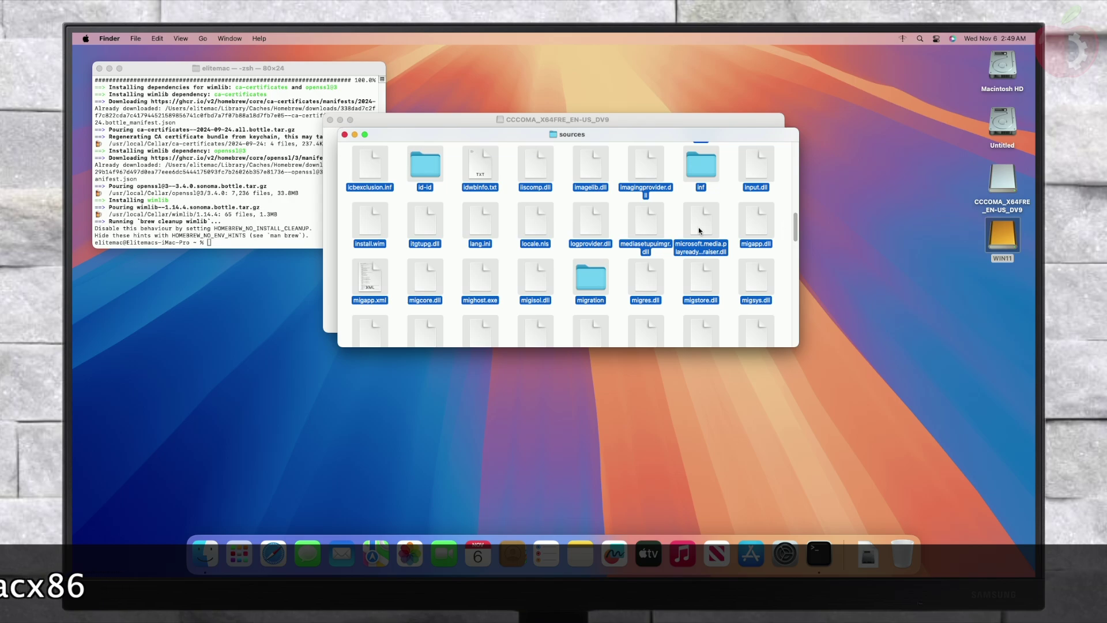
pyautogui.keyDown('super'); pyautogui.click(370, 225); pyautogui.keyUp('super')
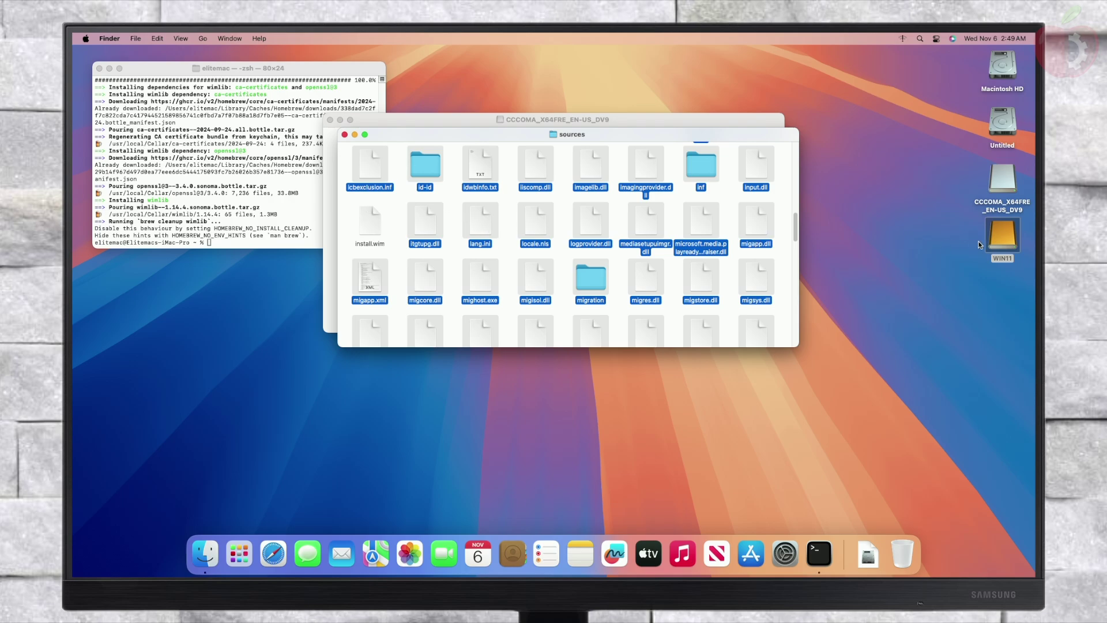
pyautogui.doubleClick(1003, 239)
pyautogui.click(627, 265)
# Open WIN11's sources folder to see copied setup files like acres.dll and appcompat.xsl.
pyautogui.doubleClick(627, 267)
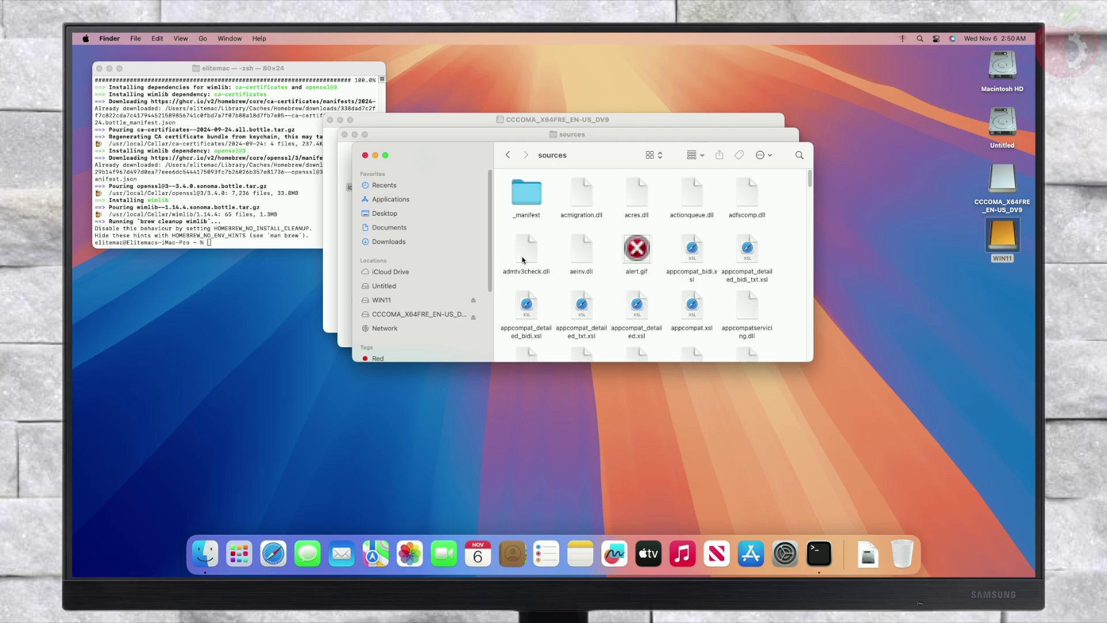
# Clear Terminal and start a wimlib-imagex split command with the ISO's install.wim path.
pyautogui.click(288, 240)
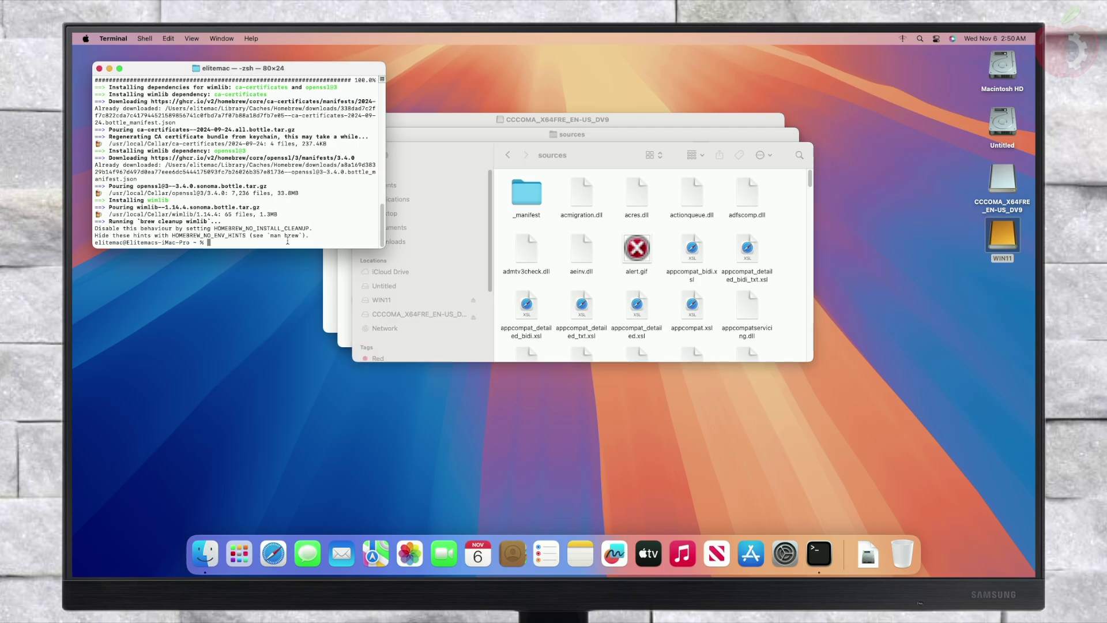
pyautogui.write('clear')
pyautogui.press('Return')
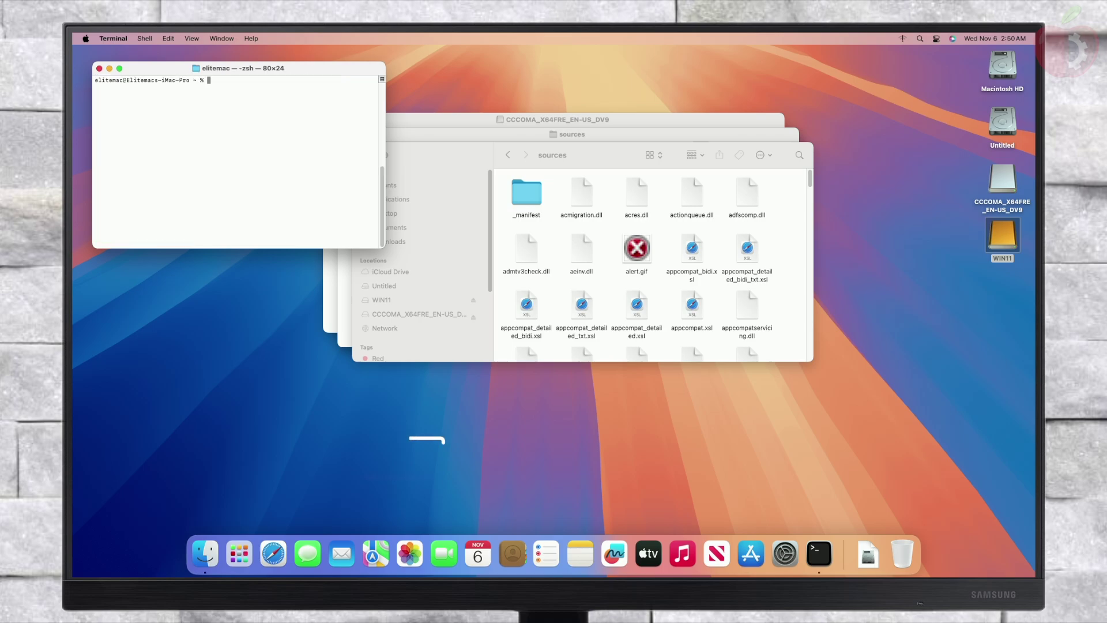
pyautogui.write('wimli')
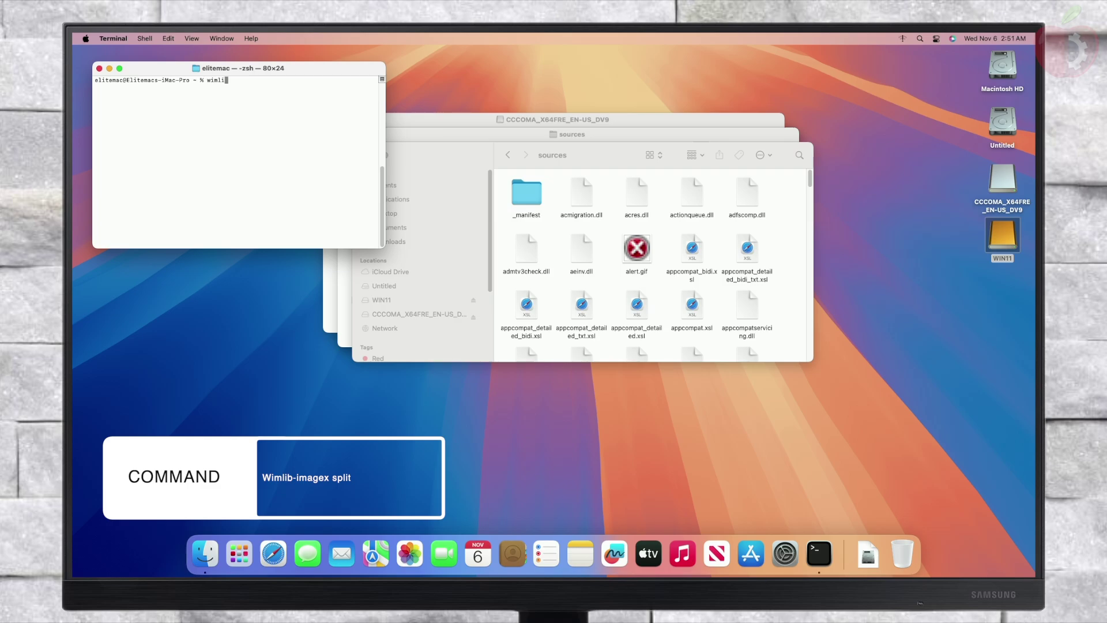
pyautogui.write('b-imagex split')
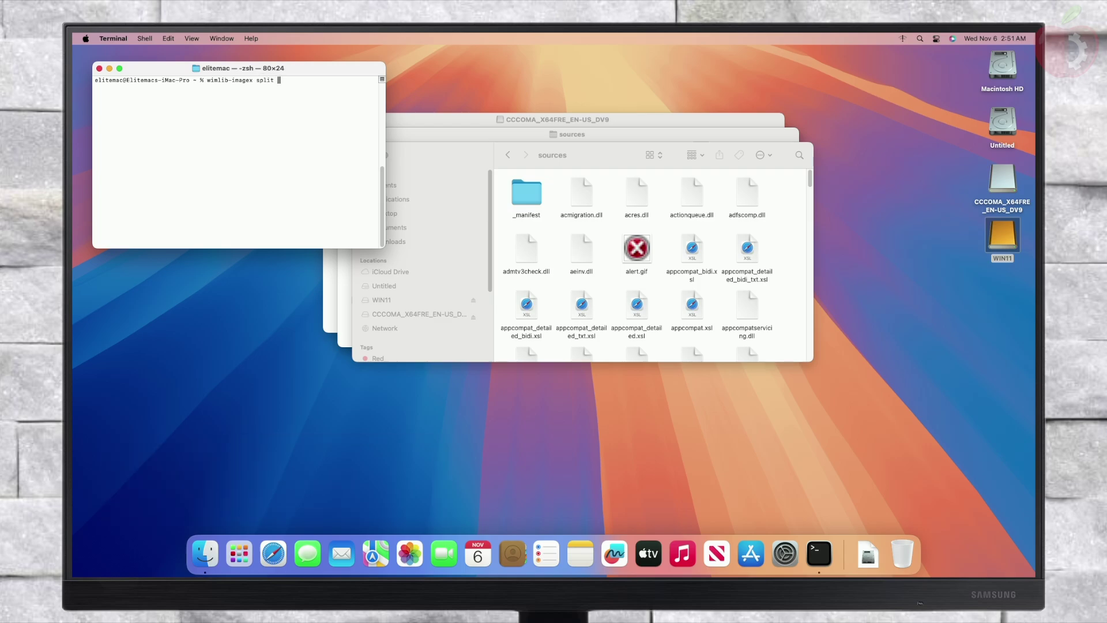
pyautogui.click(517, 138)
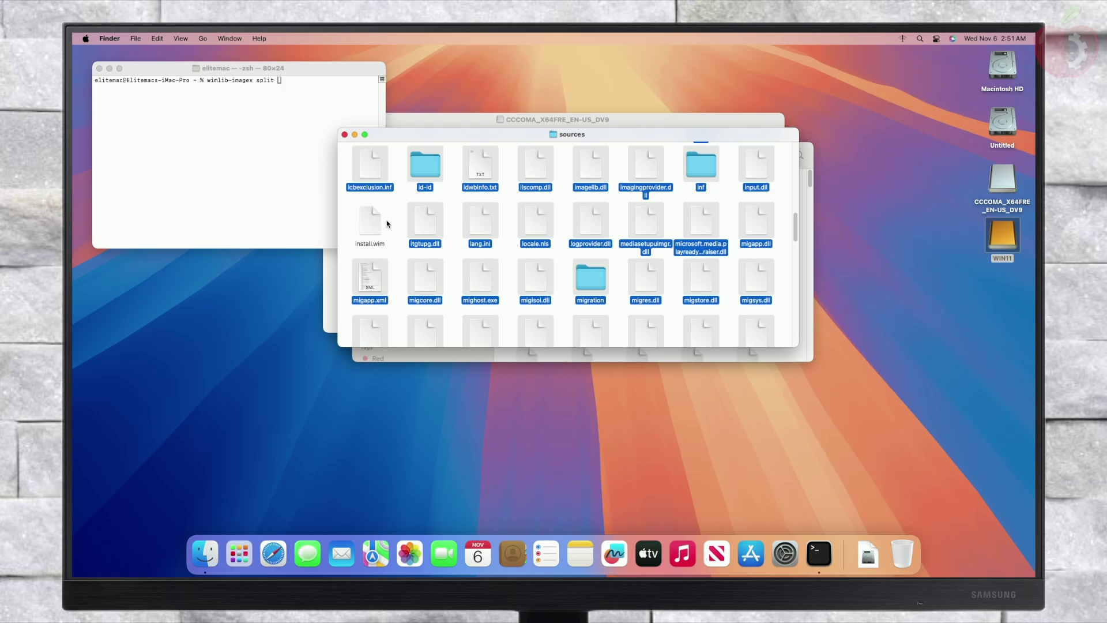
pyautogui.click(370, 222)
pyautogui.moveTo(358, 218); pyautogui.dragTo(260, 165)
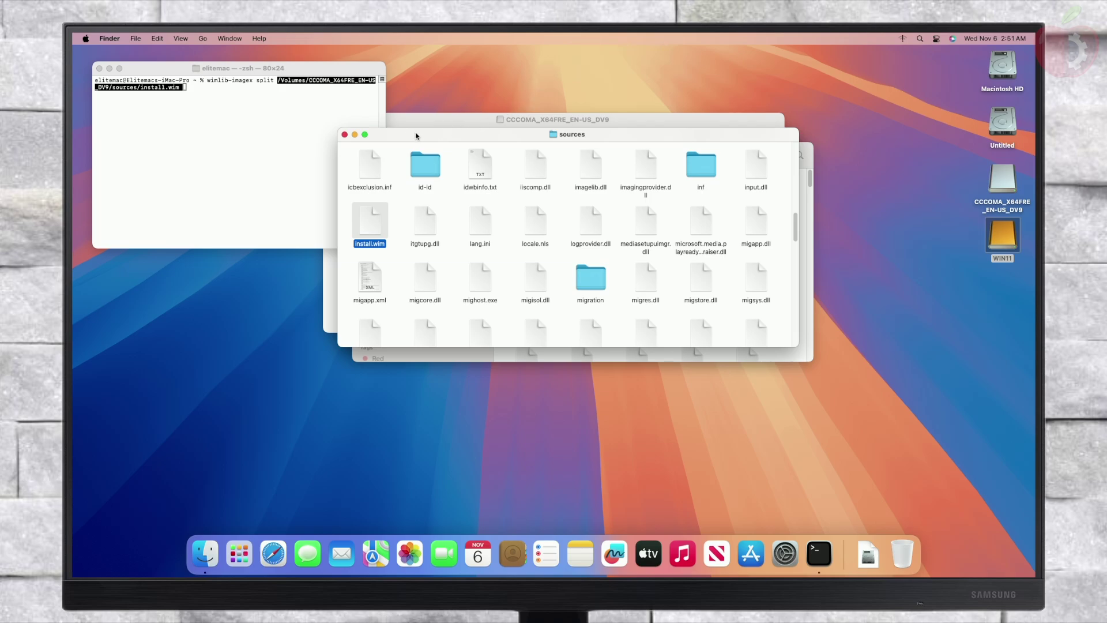
# Finish the command with /Volumes/WIN11/sources/install.swm 4000 and run the split.
pyautogui.click(786, 354)
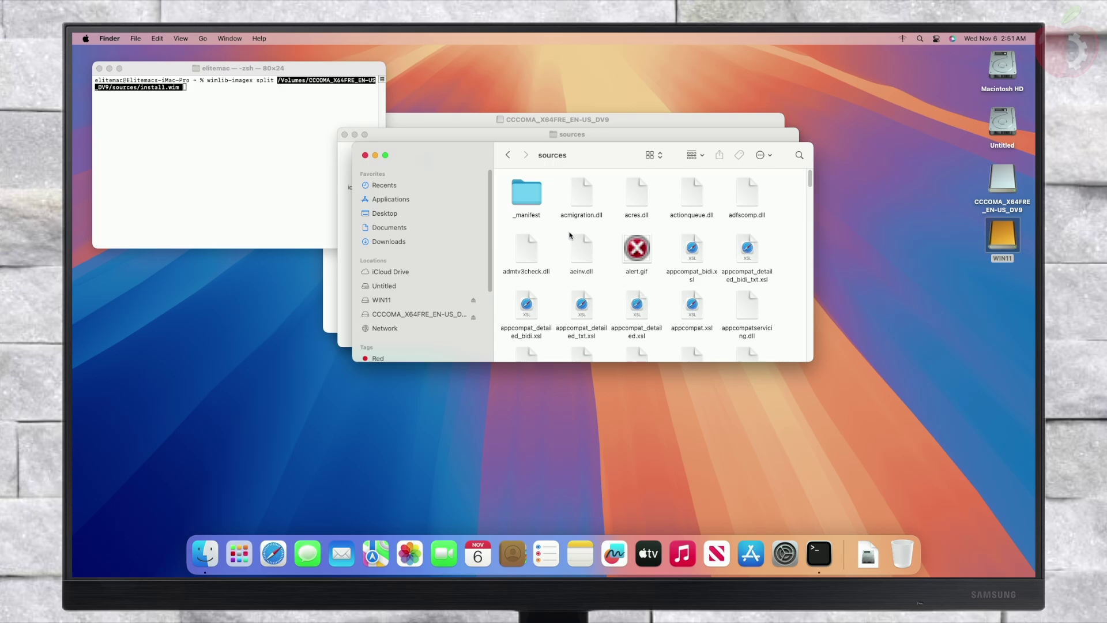
pyautogui.click(508, 156)
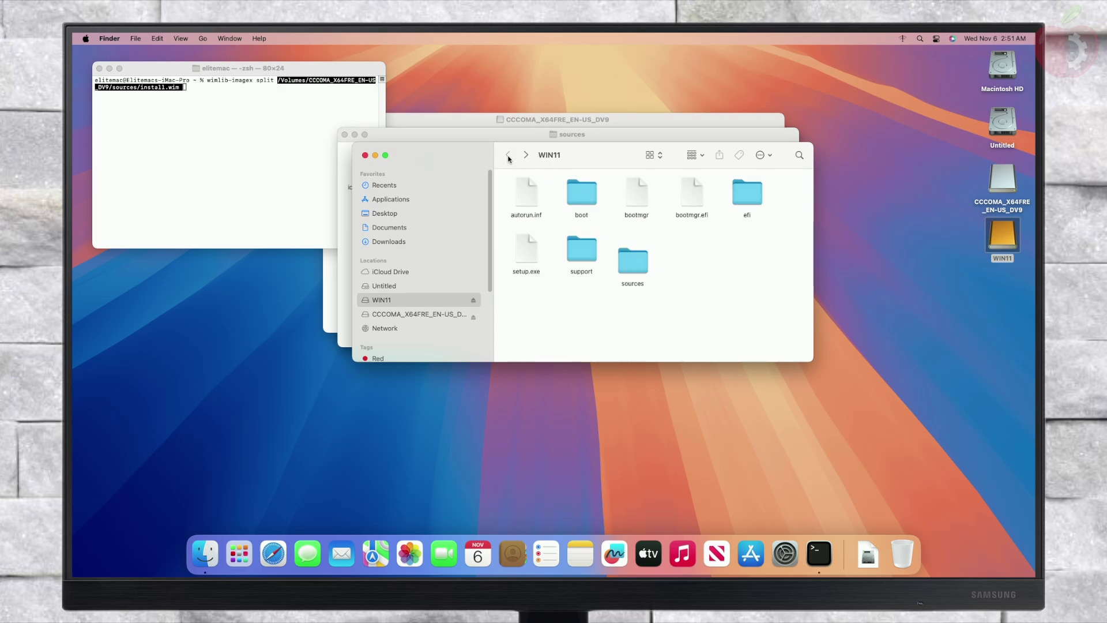
pyautogui.moveTo(631, 265); pyautogui.dragTo(264, 183)
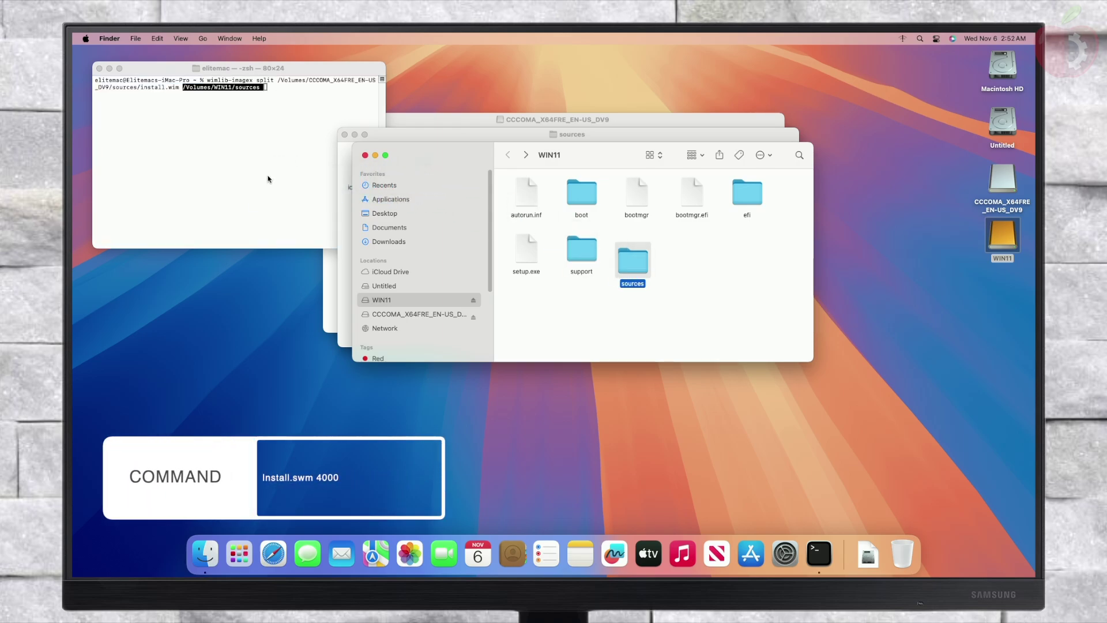
pyautogui.click(268, 175)
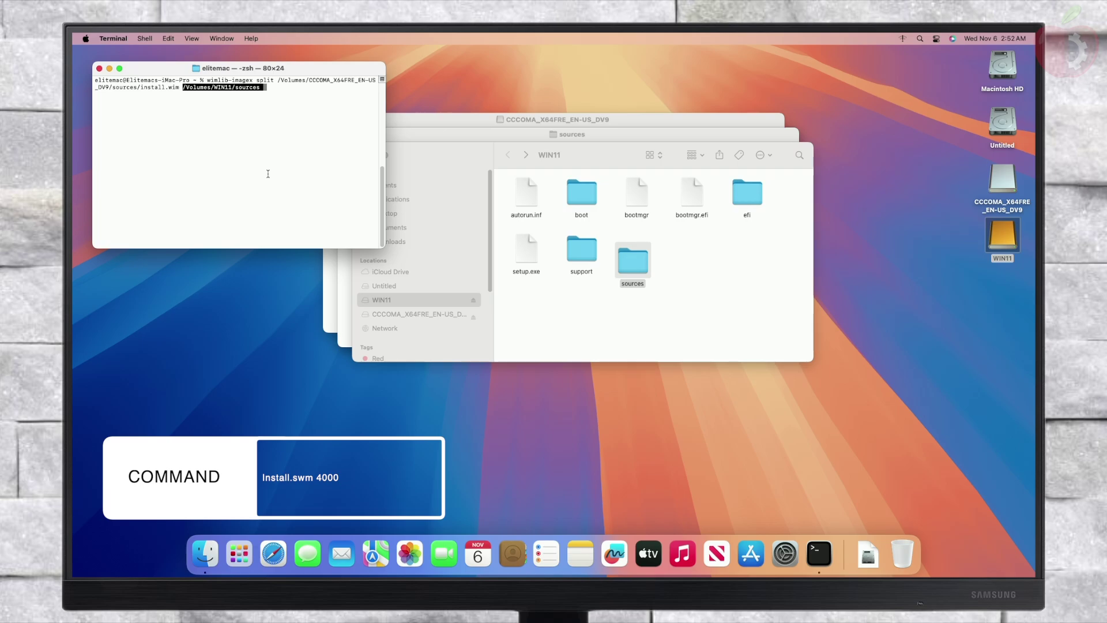
pyautogui.press('BackSpace')
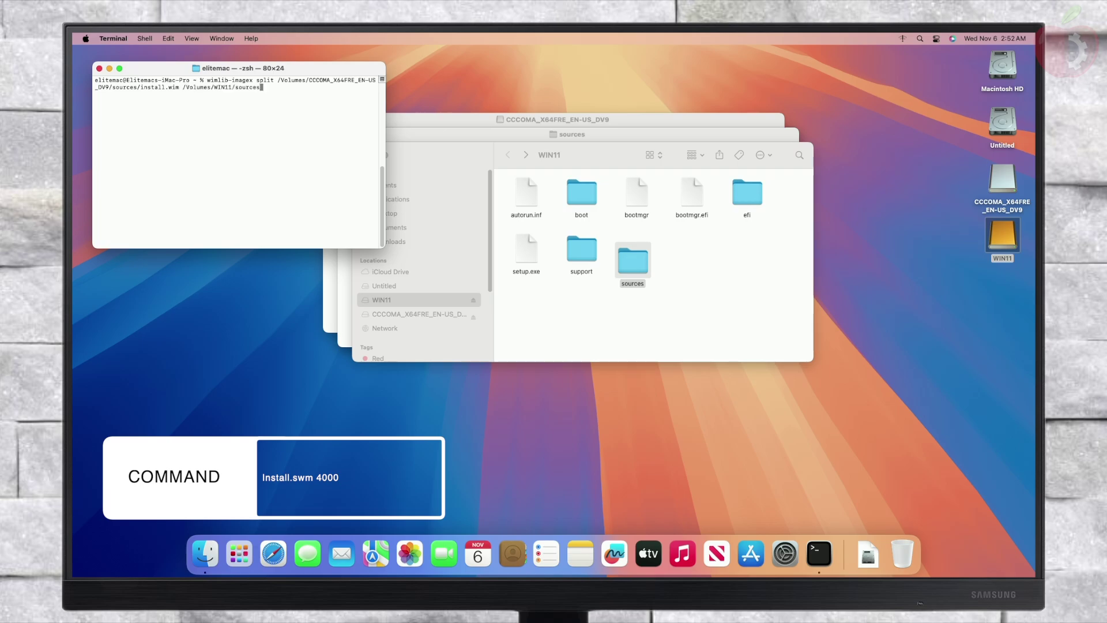
pyautogui.write('/install.swm 4000')
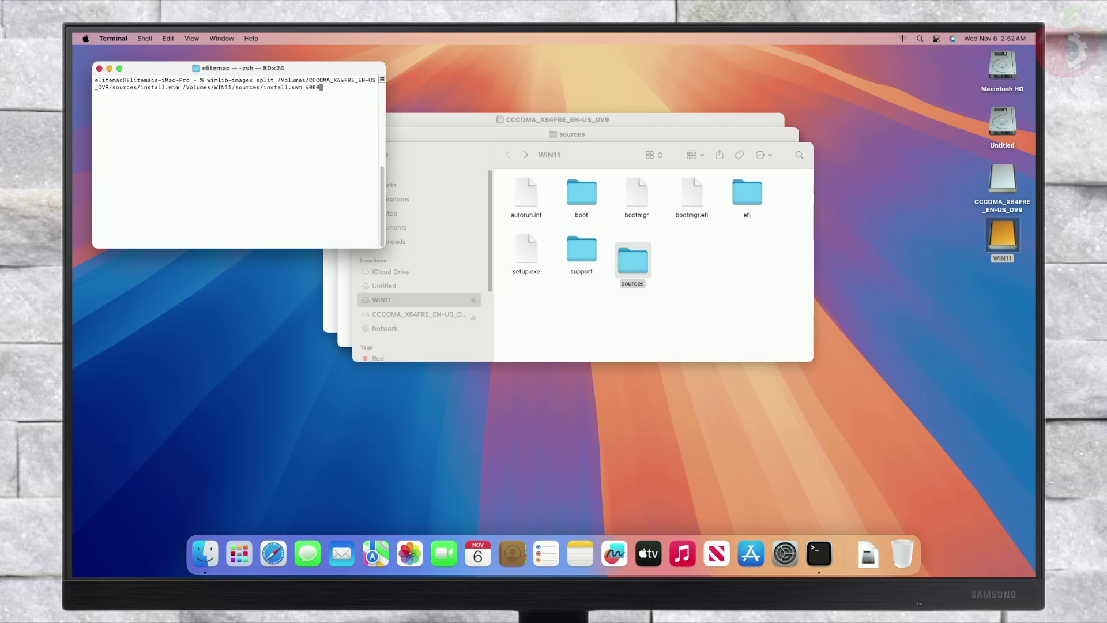
pyautogui.press('Return')
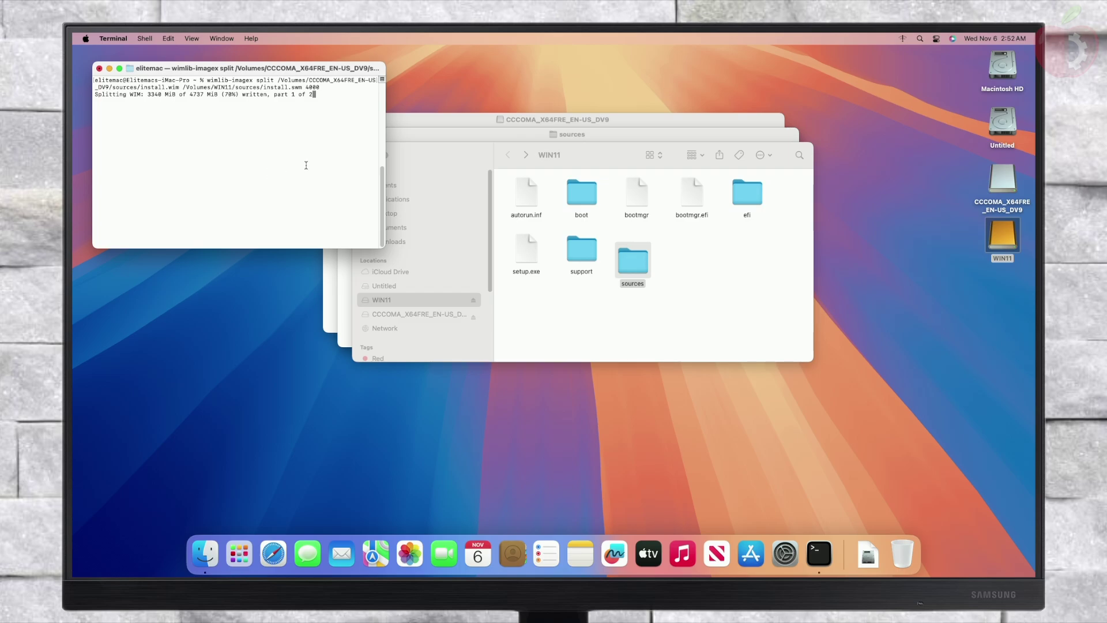
# Tidy the WIN11 Finder window's icons with Clean Up while install.wim part 2 of 2 finishes splitting.
pyautogui.rightClick(679, 241)
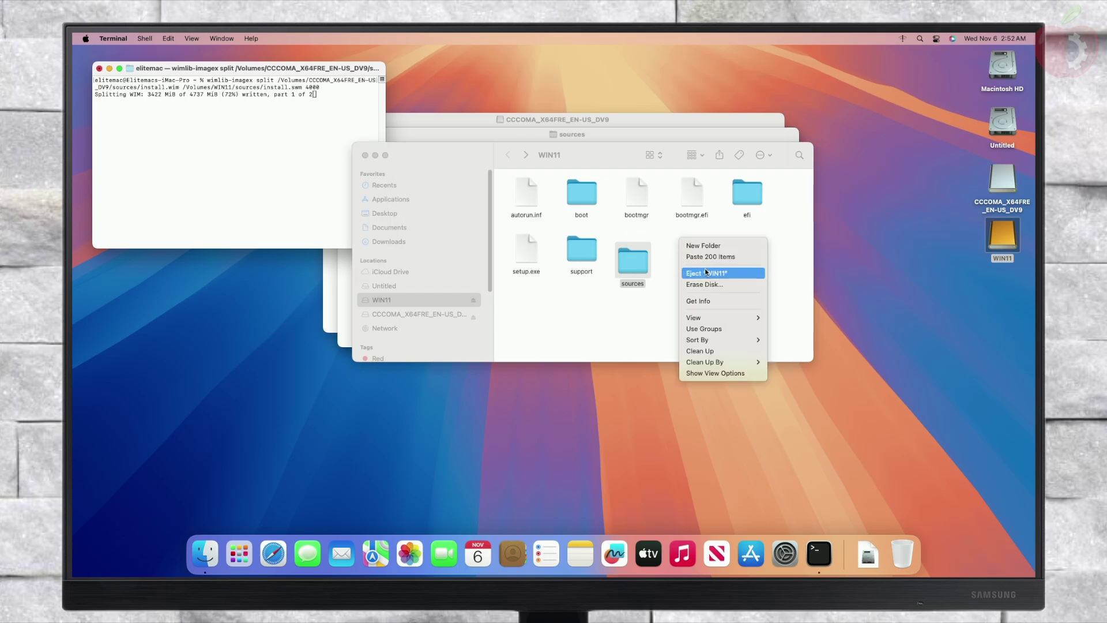
pyautogui.click(700, 350)
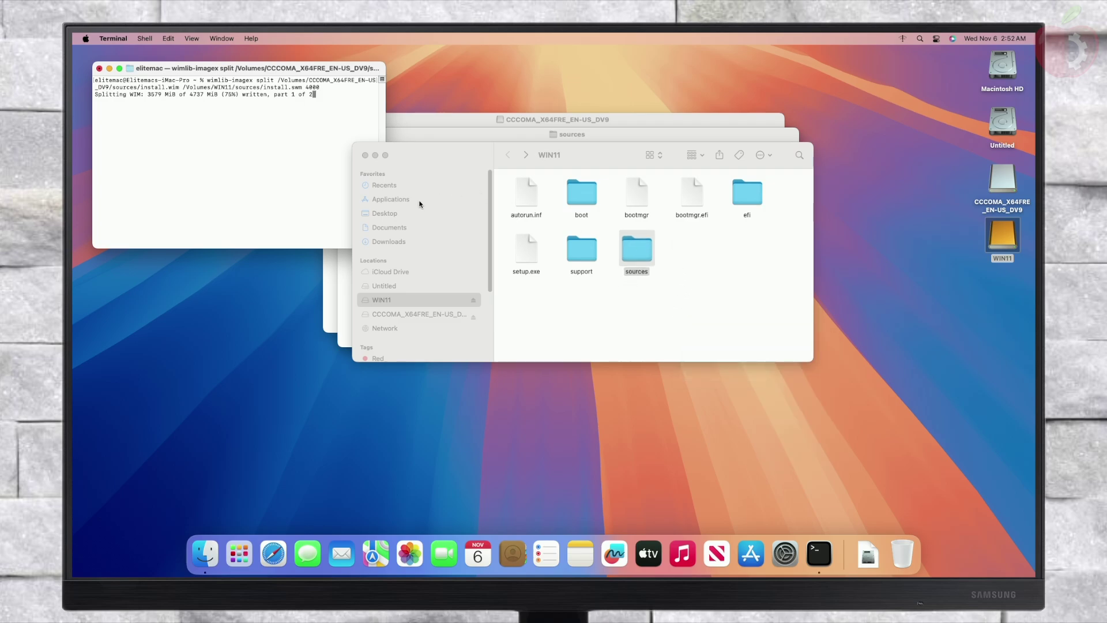
pyautogui.click(296, 205)
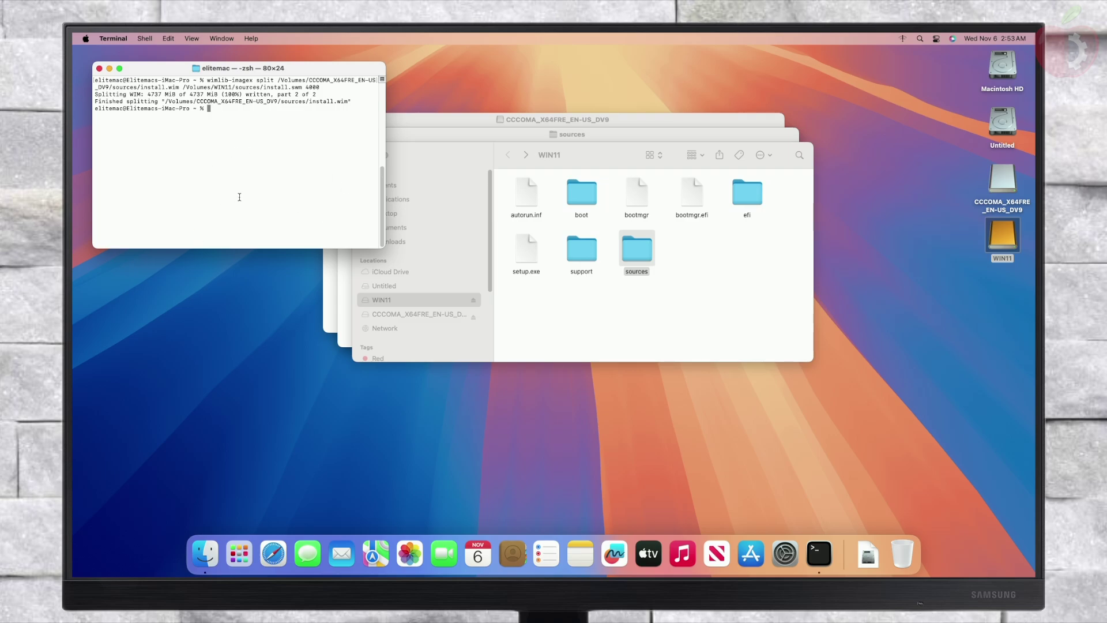
# Quit Terminal, confirm Restart, and call up the boot device menu at the AORUS splash screen.
pyautogui.press('super+q')
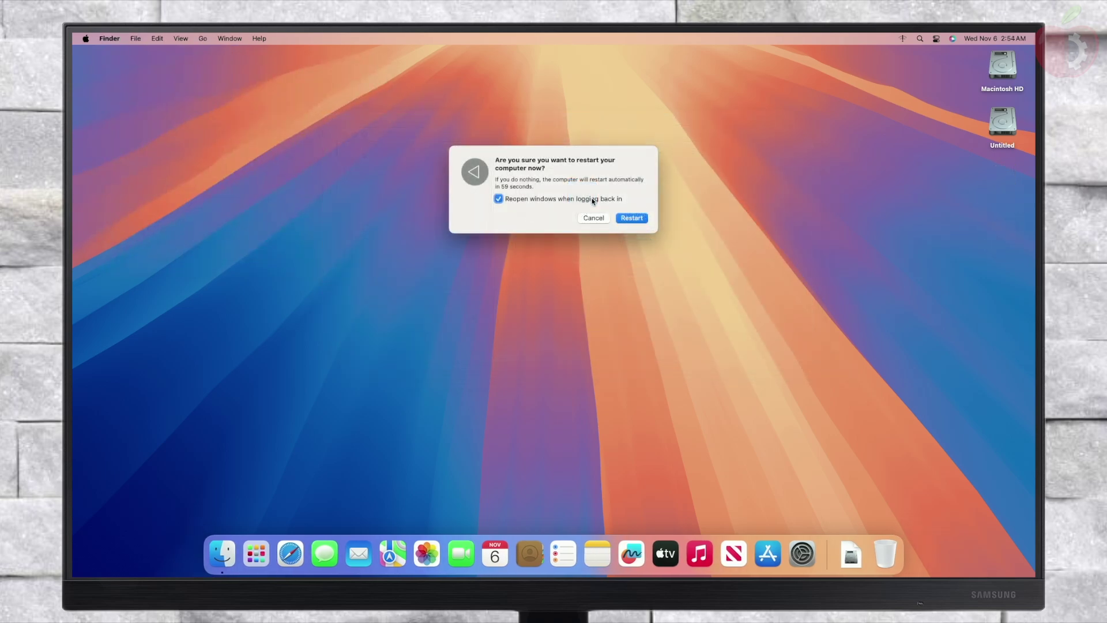
pyautogui.click(631, 218)
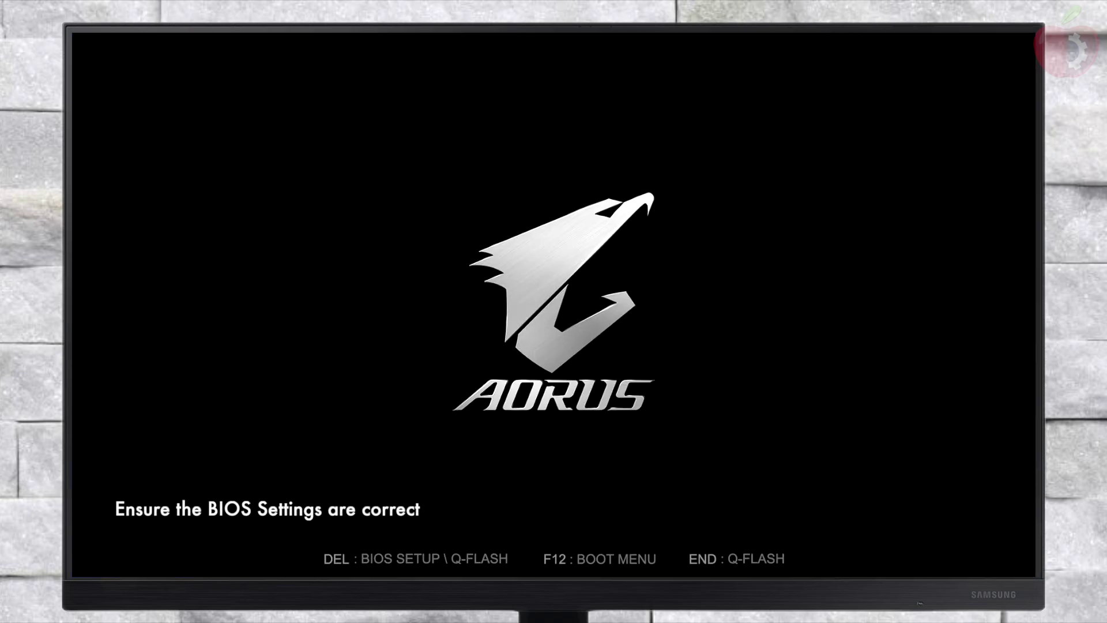
pyautogui.press('Delete')
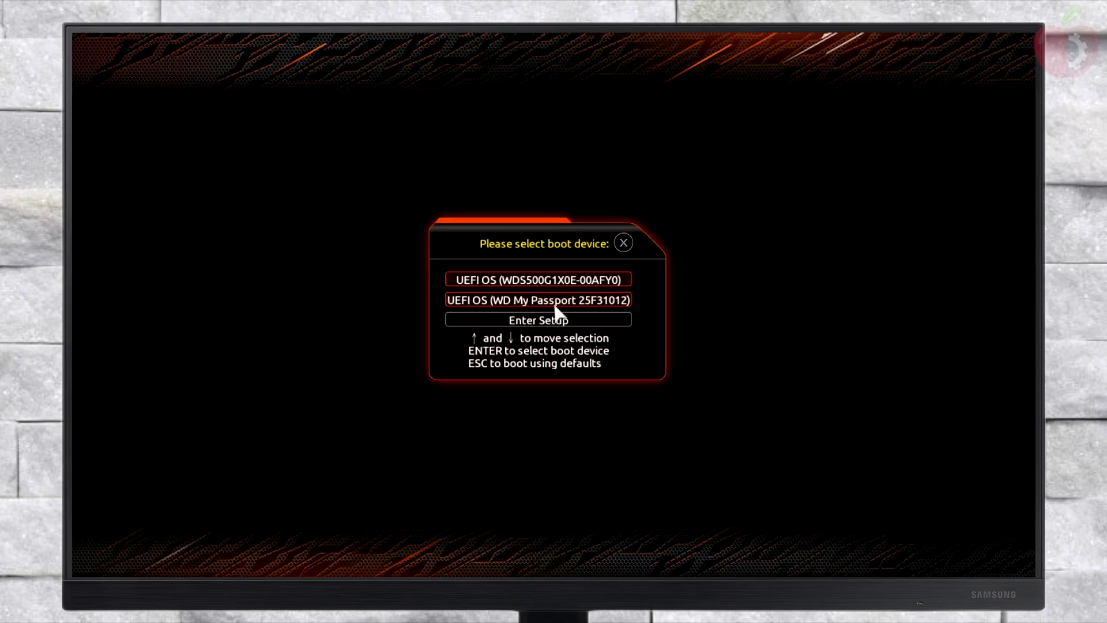
# Boot from the WD My Passport USB drive and accept the default language and US keyboard.
pyautogui.click(555, 301)
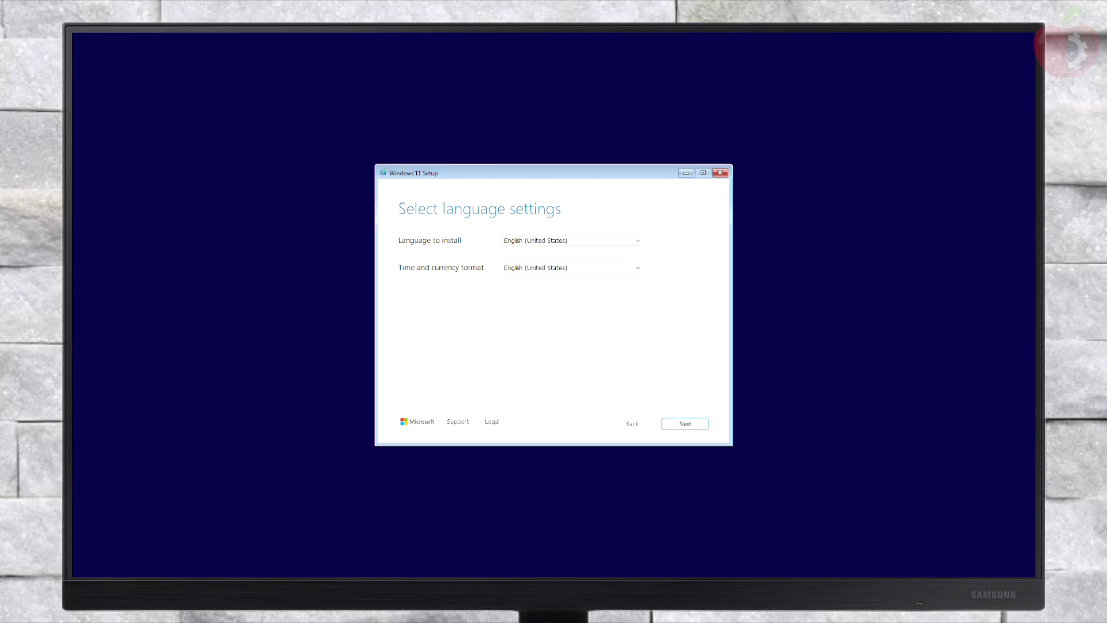
pyautogui.click(705, 426)
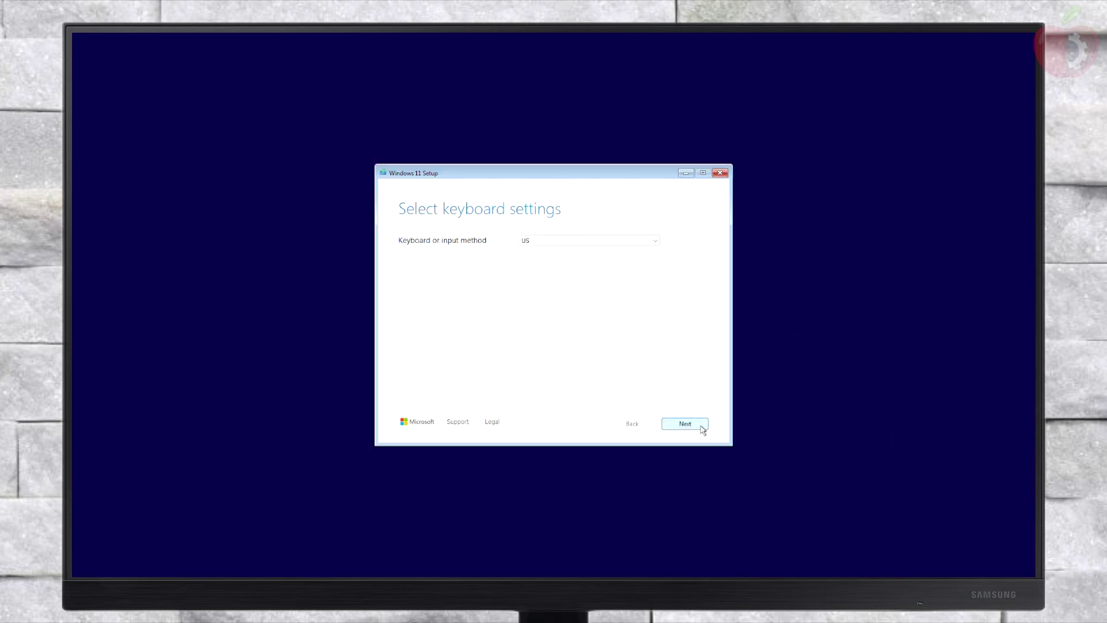
pyautogui.click(704, 426)
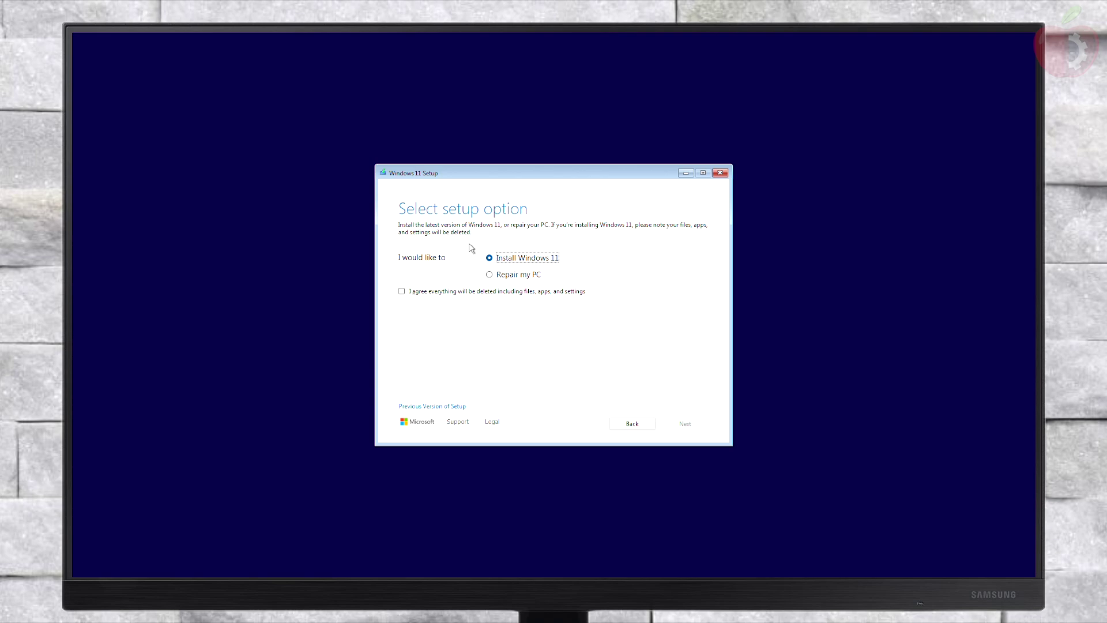
# Agree to the data deletion, continue the clean Windows 11 install, and go without a product key.
pyautogui.click(469, 291)
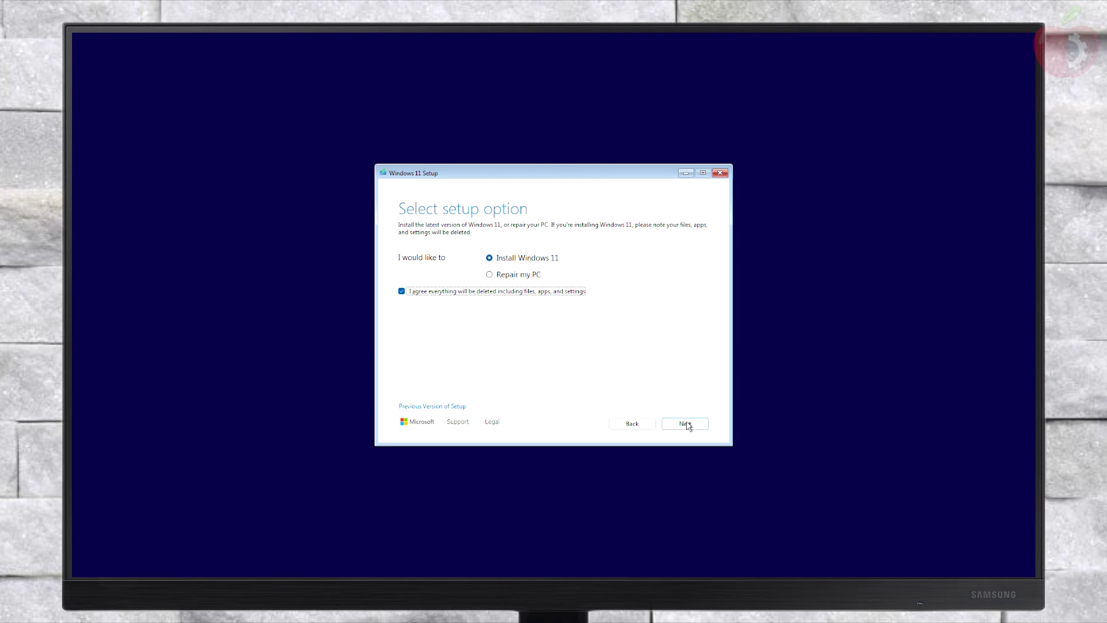
pyautogui.click(686, 425)
pyautogui.click(438, 395)
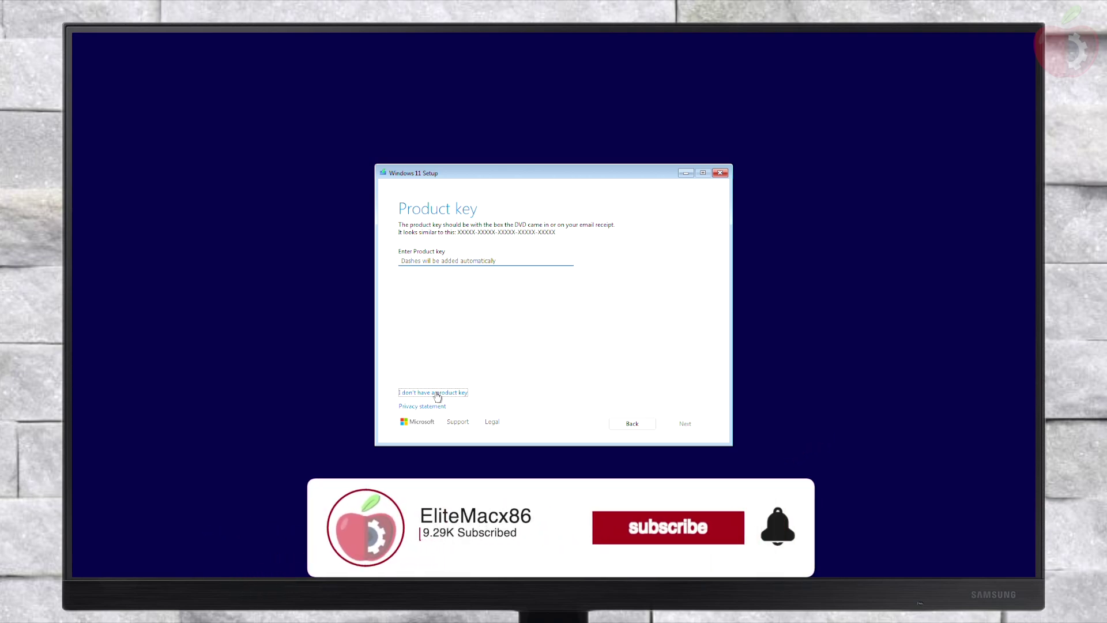
# Proceed without a product key, select the Windows 11 Pro edition, and accept the license terms.
pyautogui.click(437, 395)
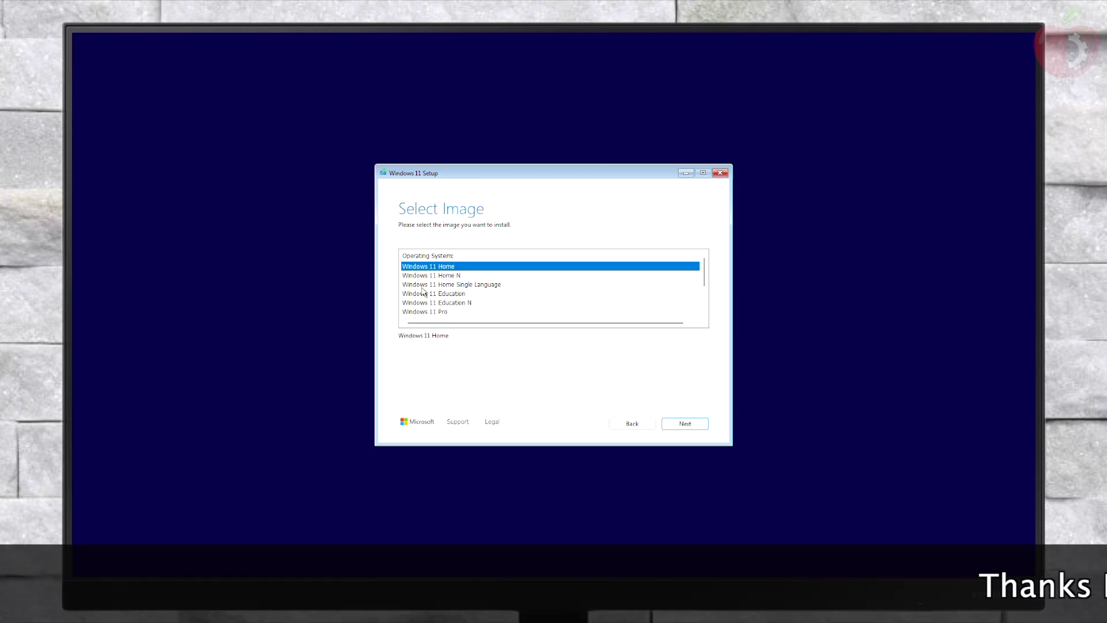
pyautogui.click(428, 312)
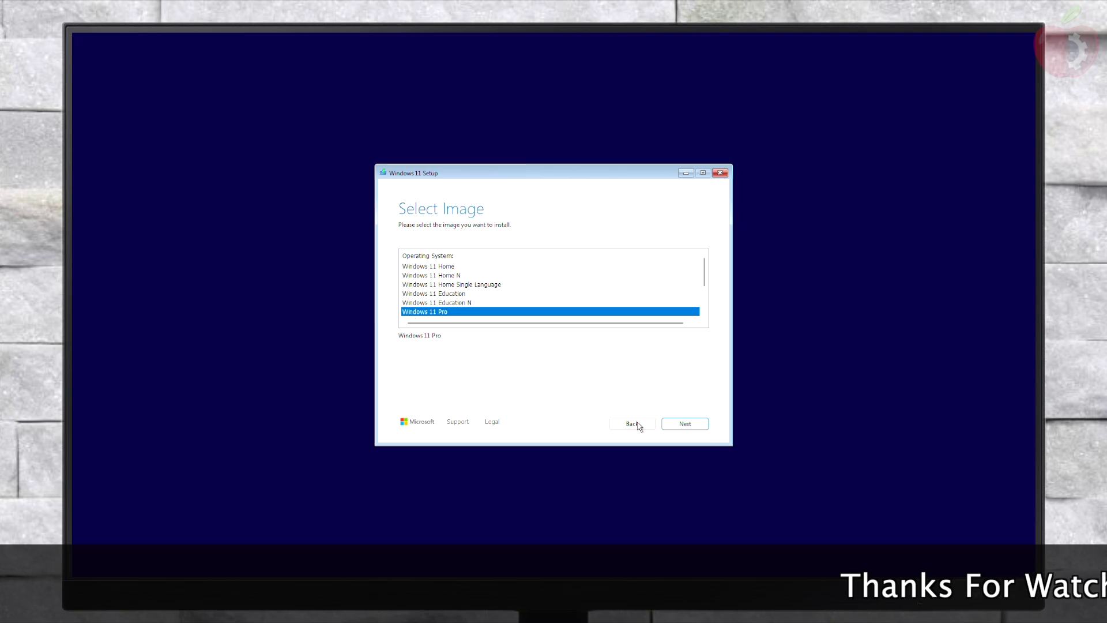
pyautogui.click(697, 426)
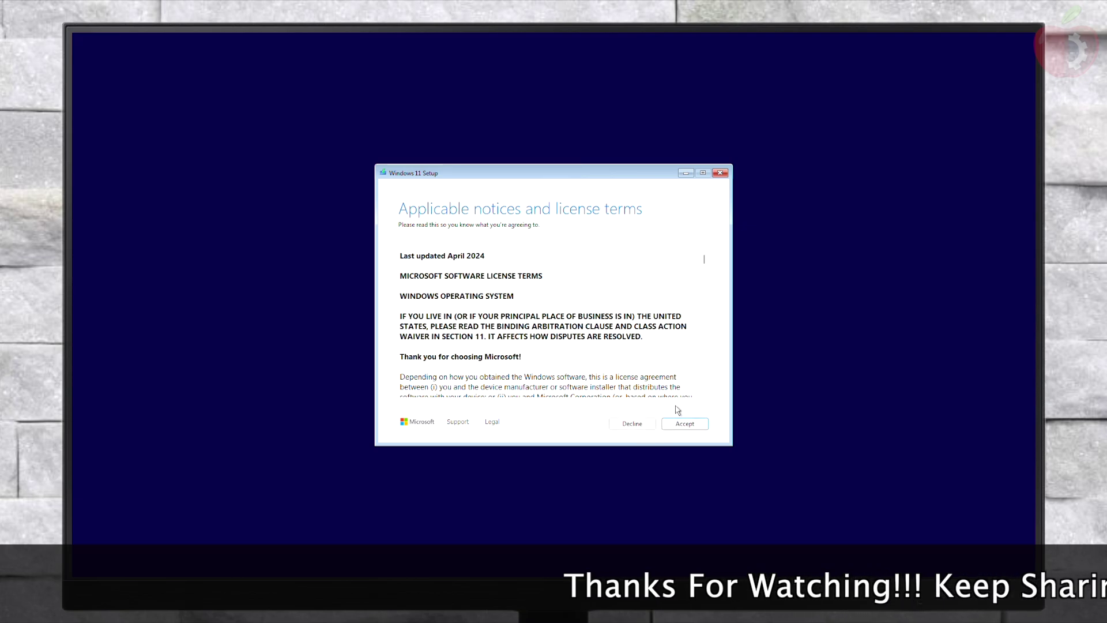
pyautogui.click(687, 424)
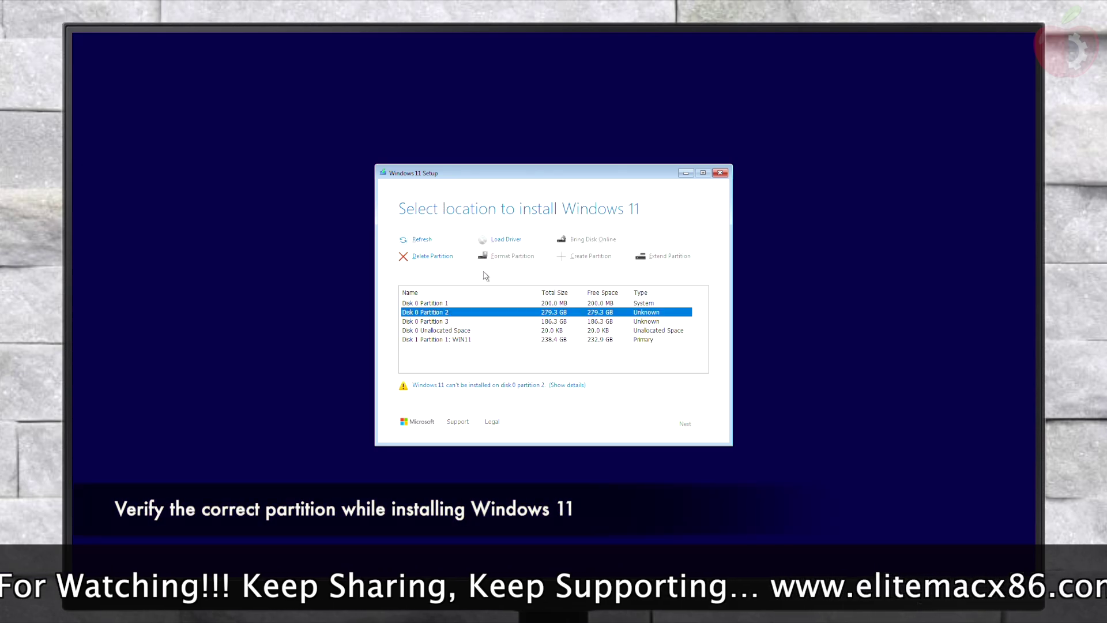
# Delete Disk 0 Partition 3, attempt installing to the freed space, and dismiss the error.
pyautogui.click(573, 323)
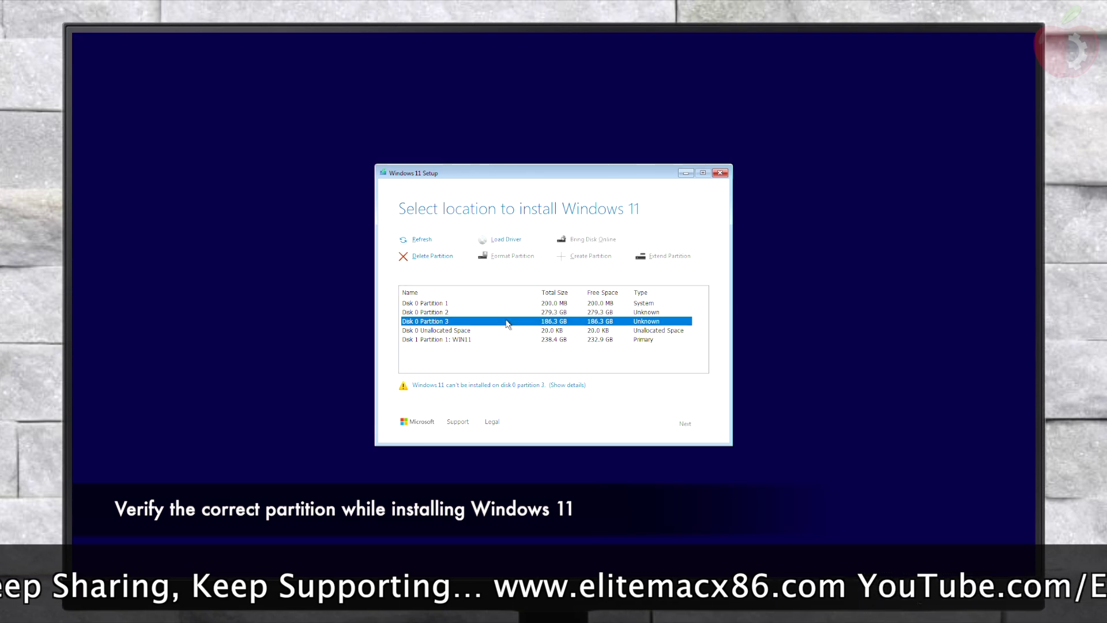
pyautogui.click(433, 256)
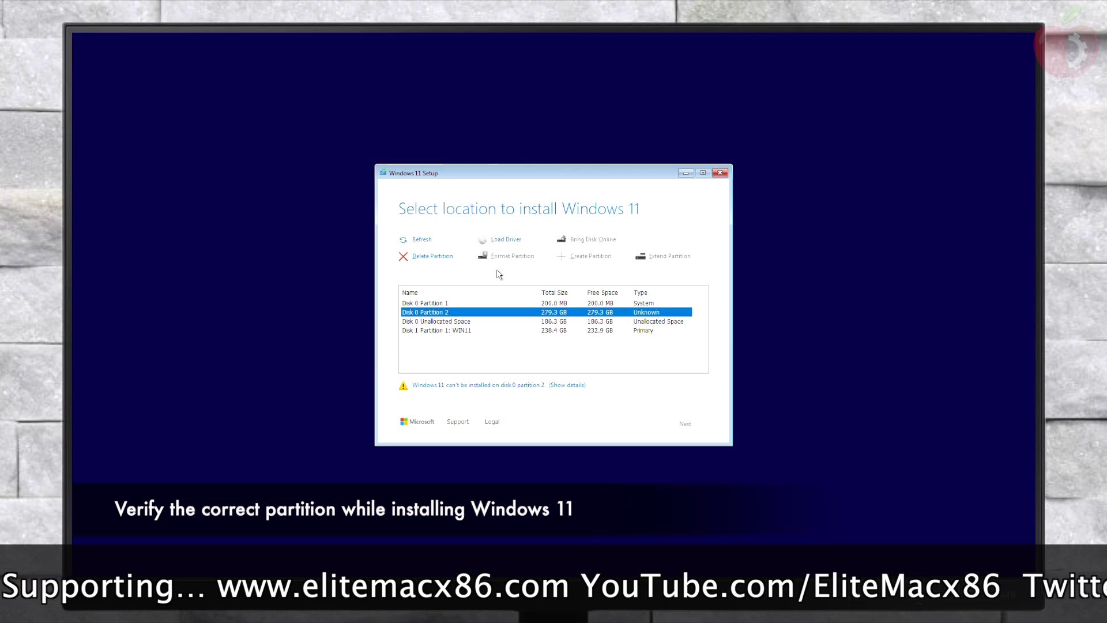
pyautogui.click(474, 323)
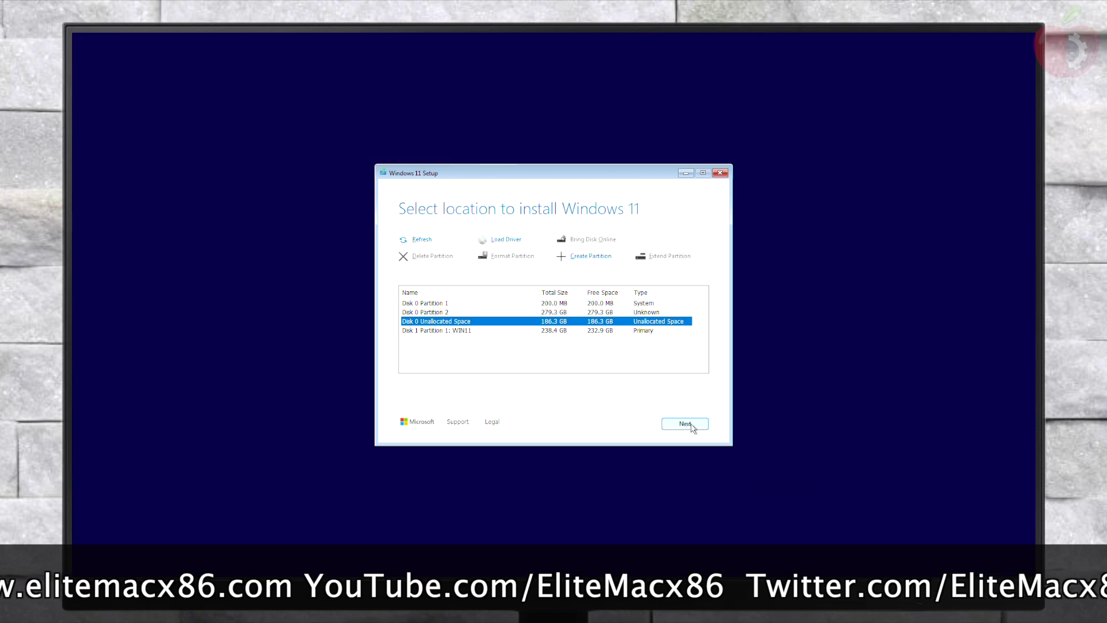
pyautogui.click(691, 426)
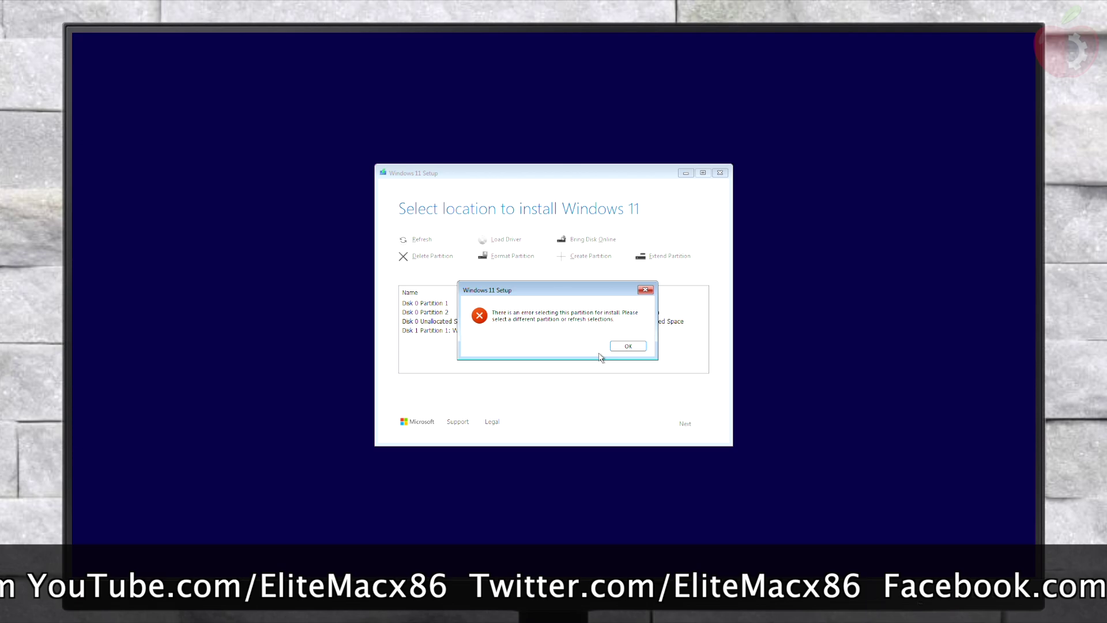
pyautogui.click(633, 348)
# Refresh the partition list and install onto Disk 0's 186.2 GB unallocated space.
pyautogui.click(440, 303)
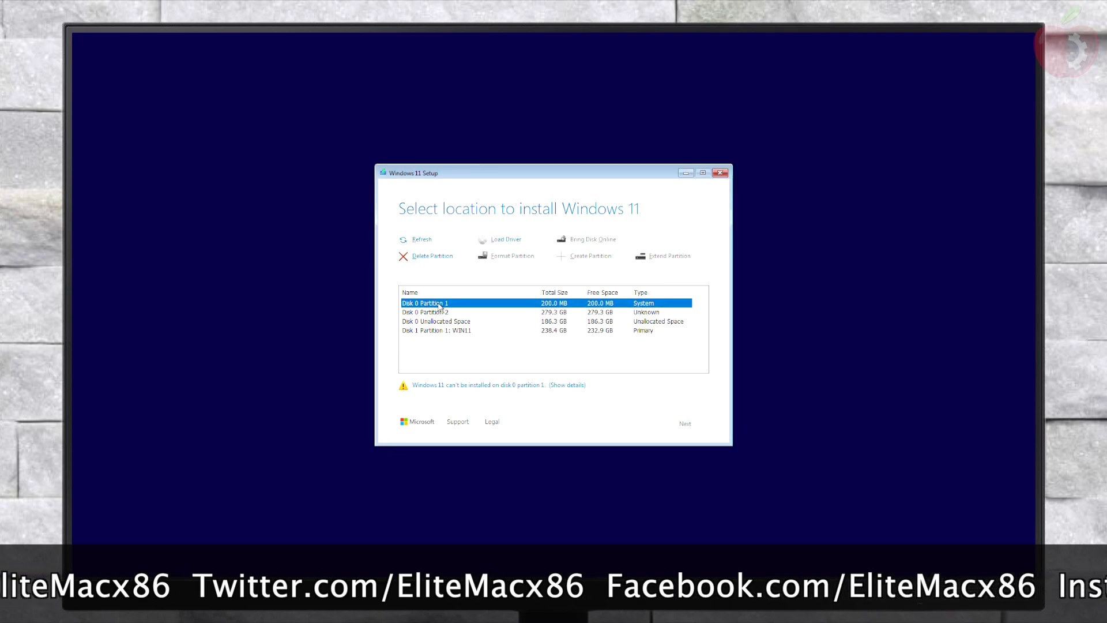
pyautogui.click(426, 238)
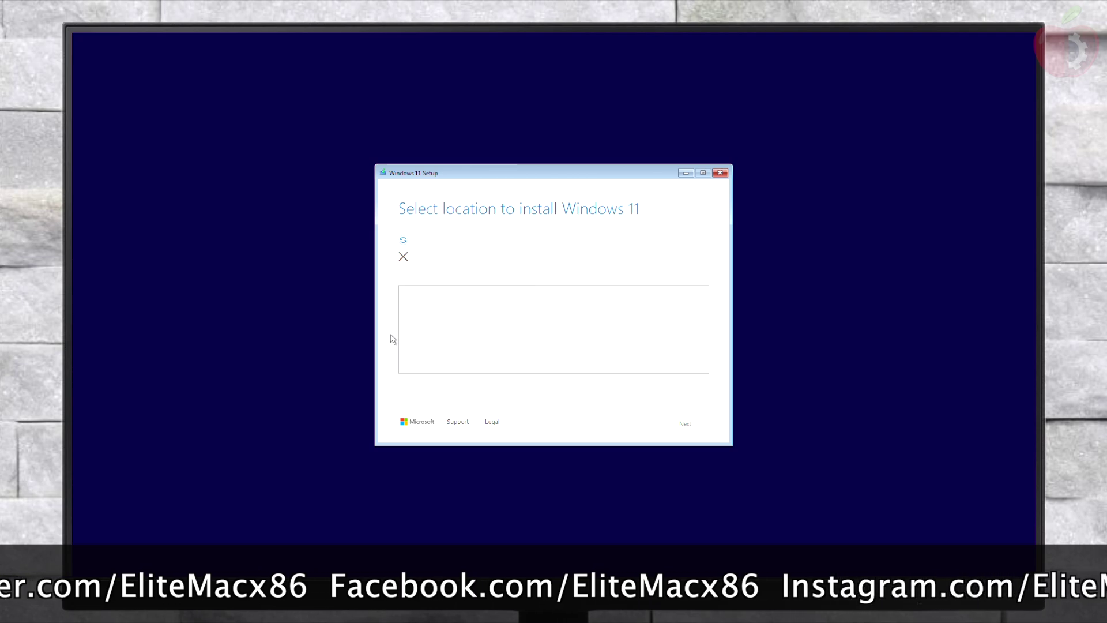
pyautogui.click(473, 327)
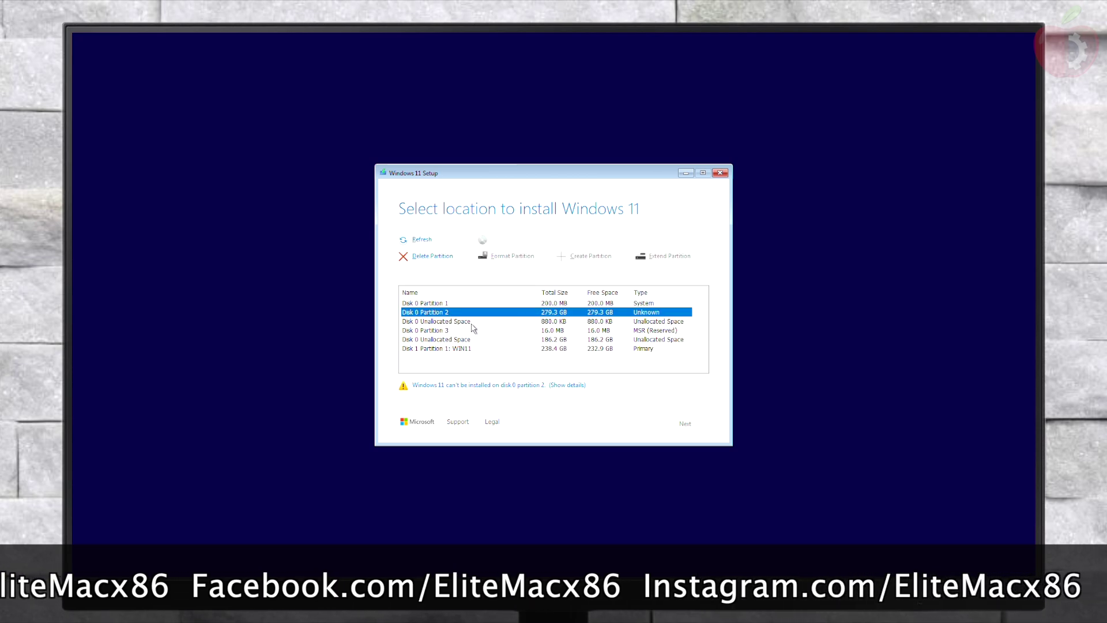
pyautogui.click(461, 339)
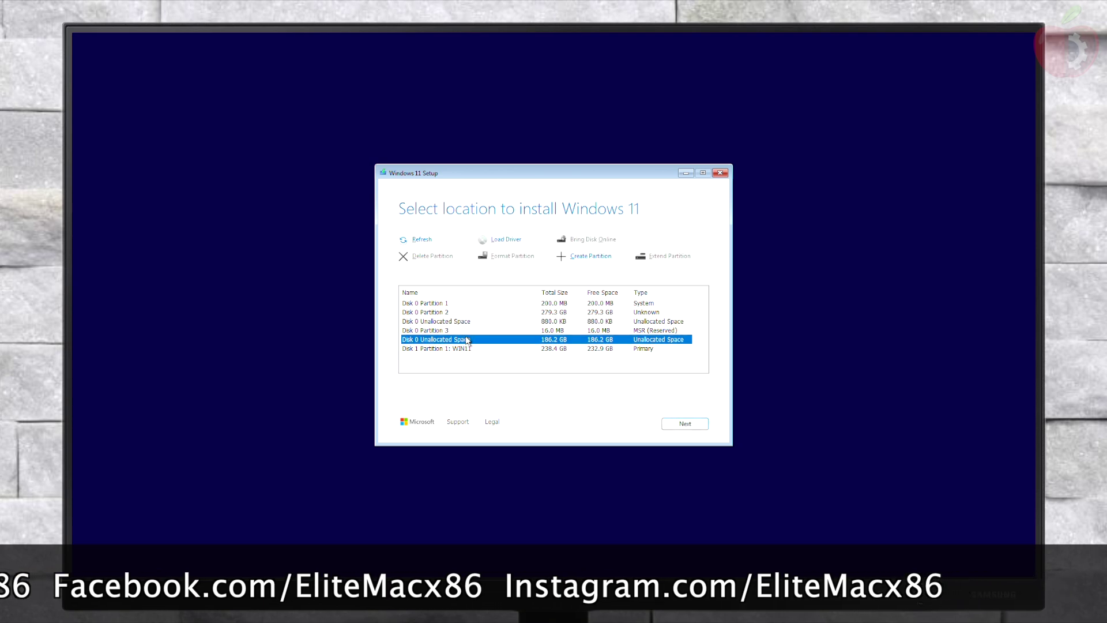
pyautogui.click(700, 427)
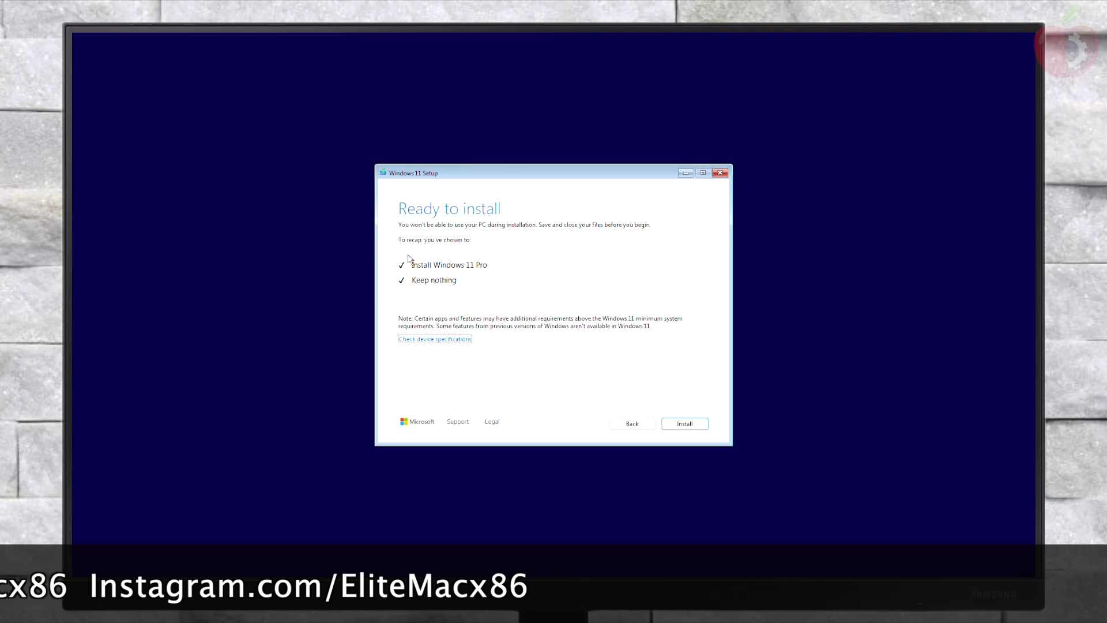
# Begin installing Windows 11 Pro, keeping nothing, from the Ready to install page.
pyautogui.click(697, 424)
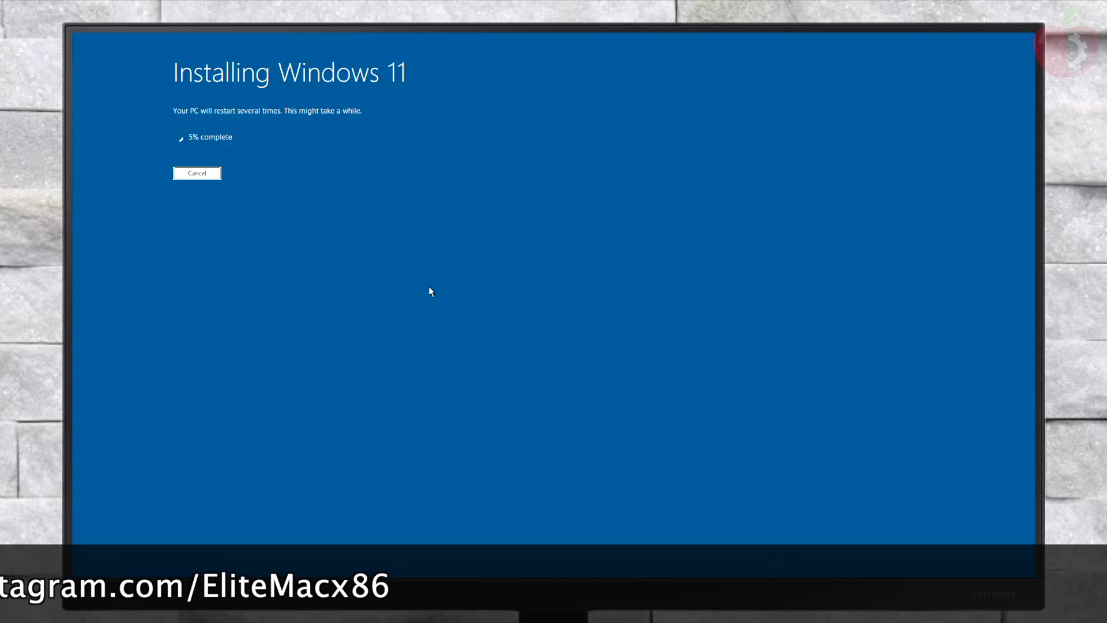